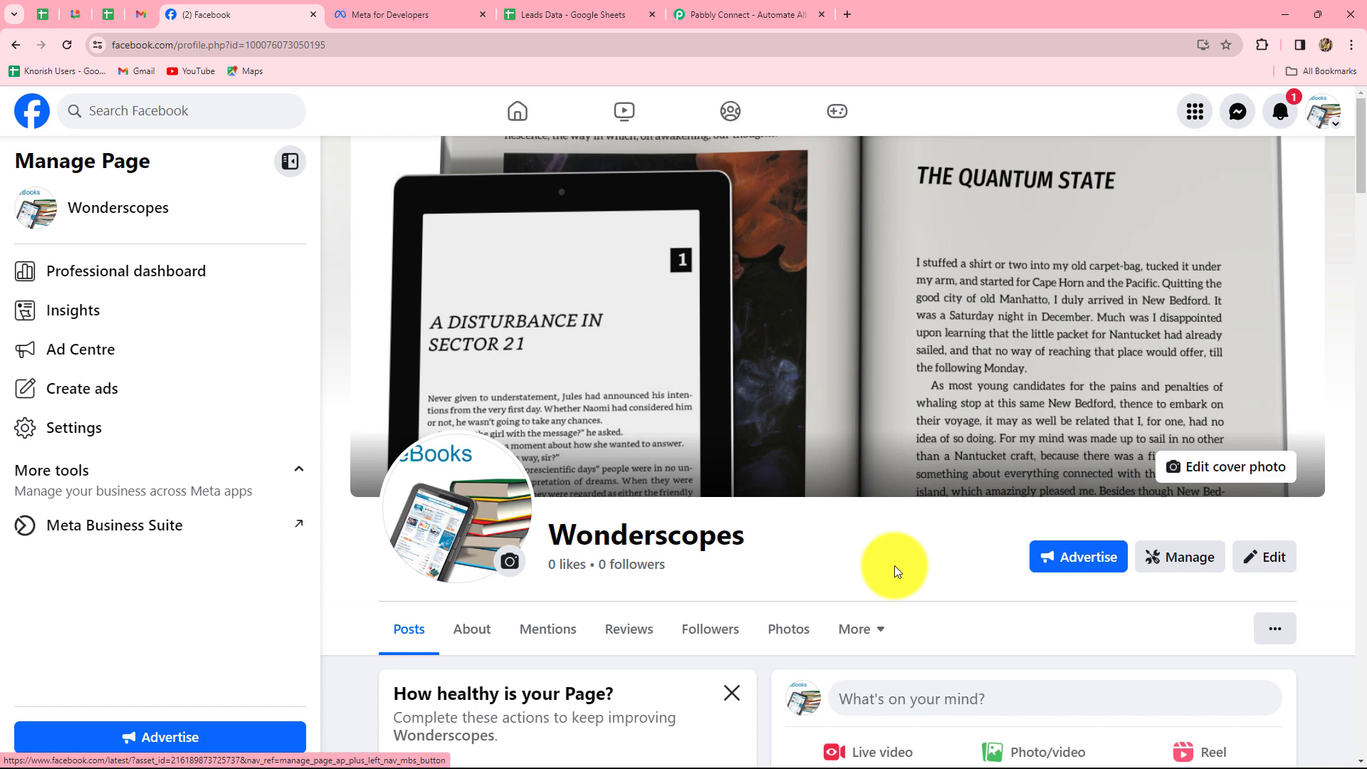
# Leave the Wonderscopes Facebook page and switch to the Pabbly Connect website.
pyautogui.scroll(-2, 894, 566)
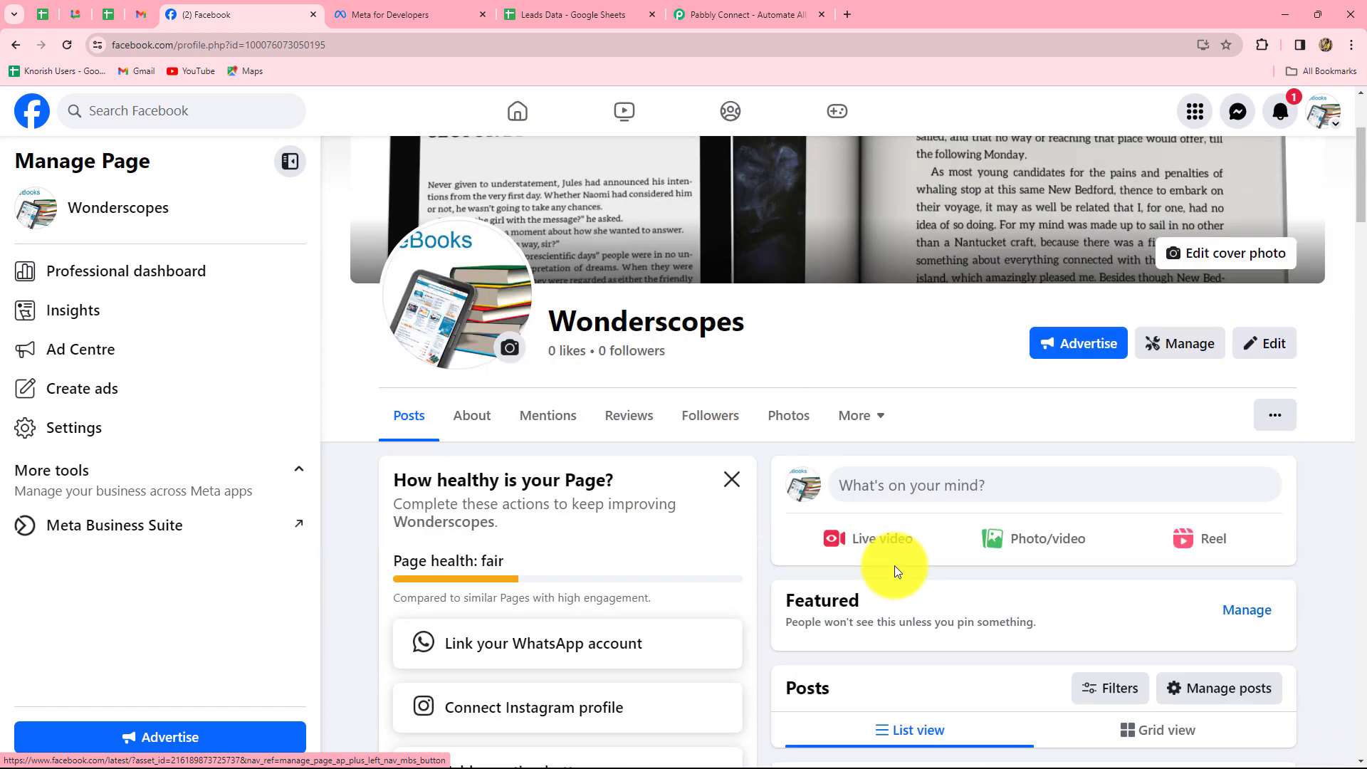
pyautogui.scroll(2, 894, 565)
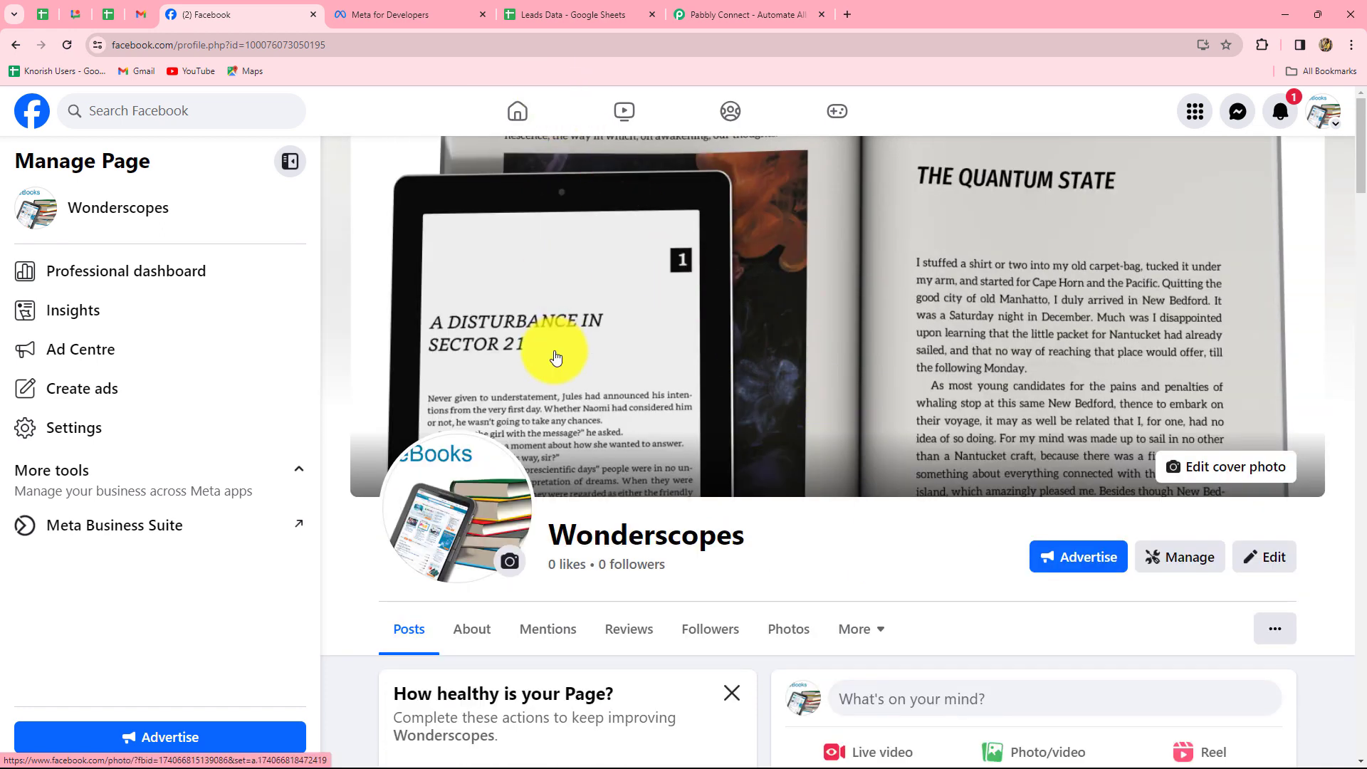
pyautogui.click(699, 24)
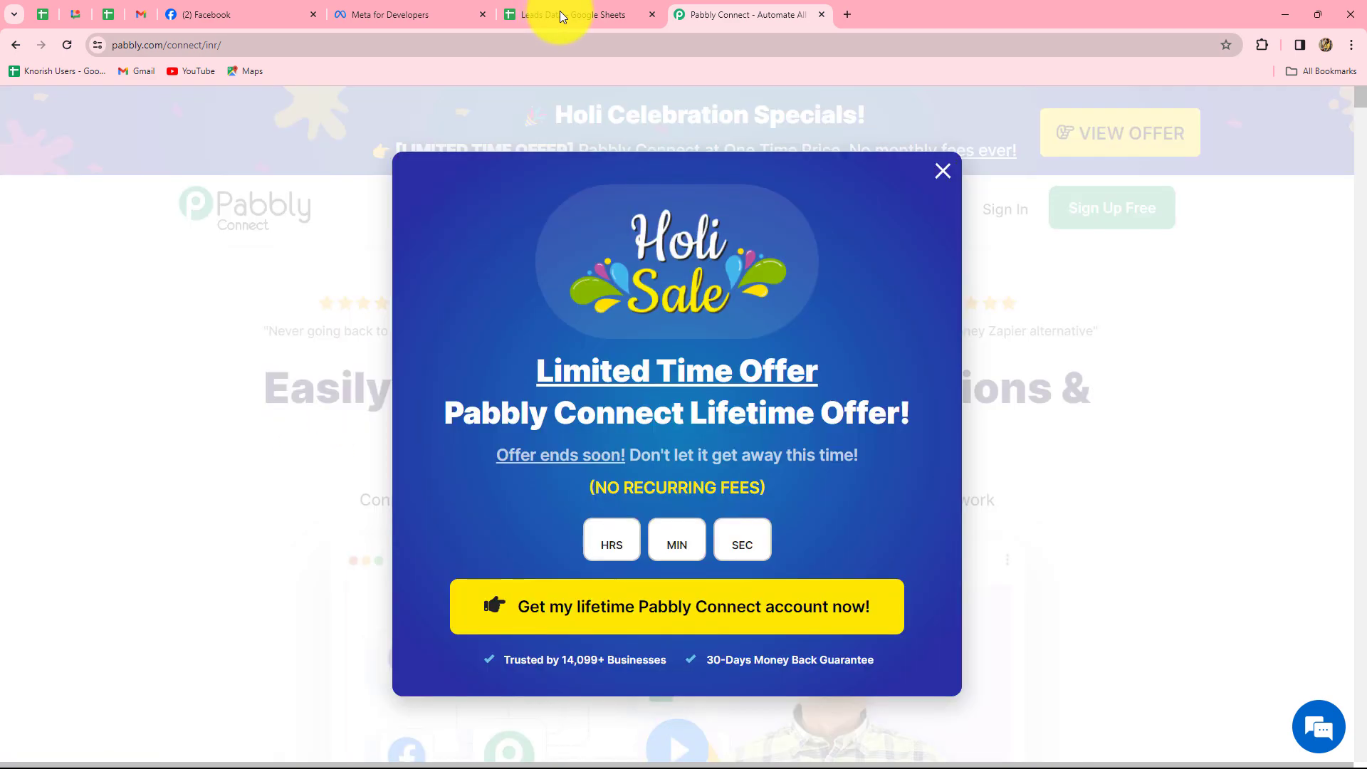
# Back on the Pabbly Connect homepage, dismiss the Holi Sale offer popup.
pyautogui.click(560, 12)
pyautogui.click(728, 15)
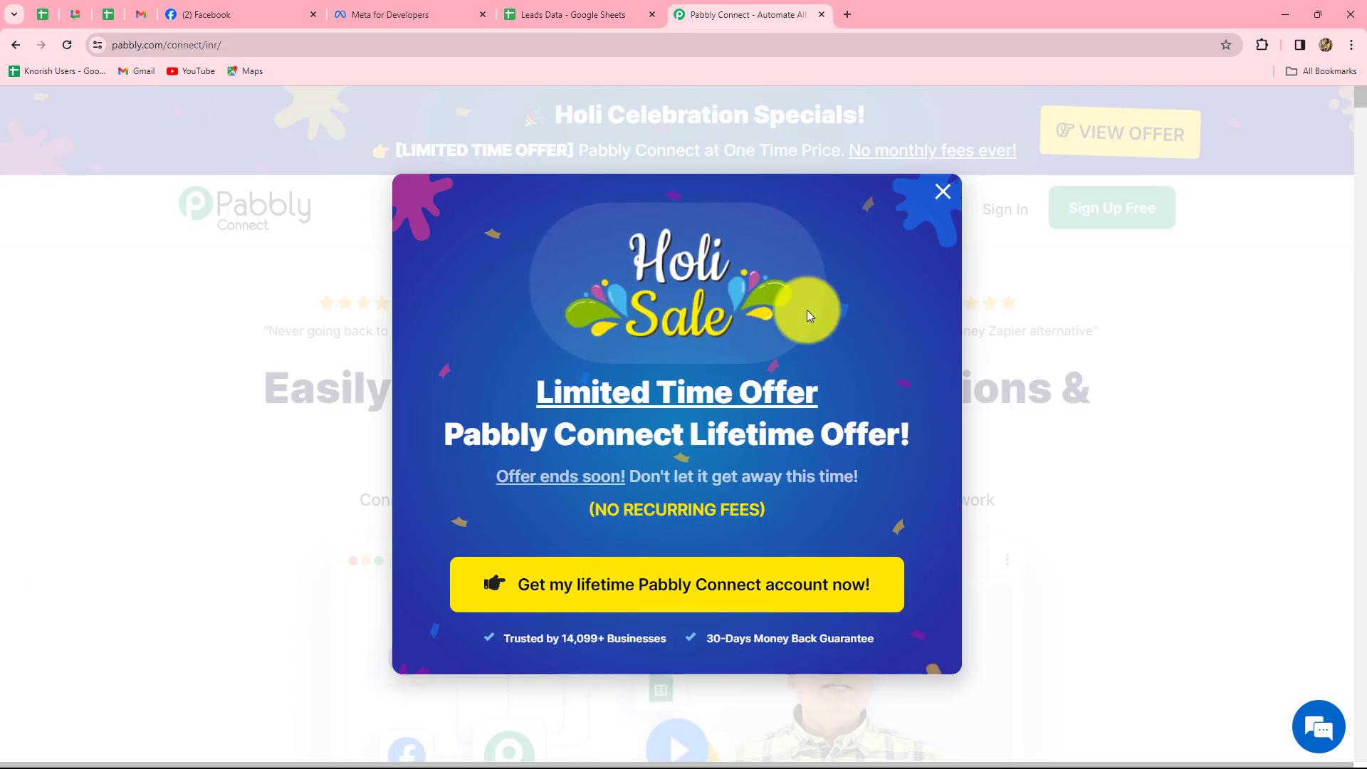
pyautogui.click(943, 194)
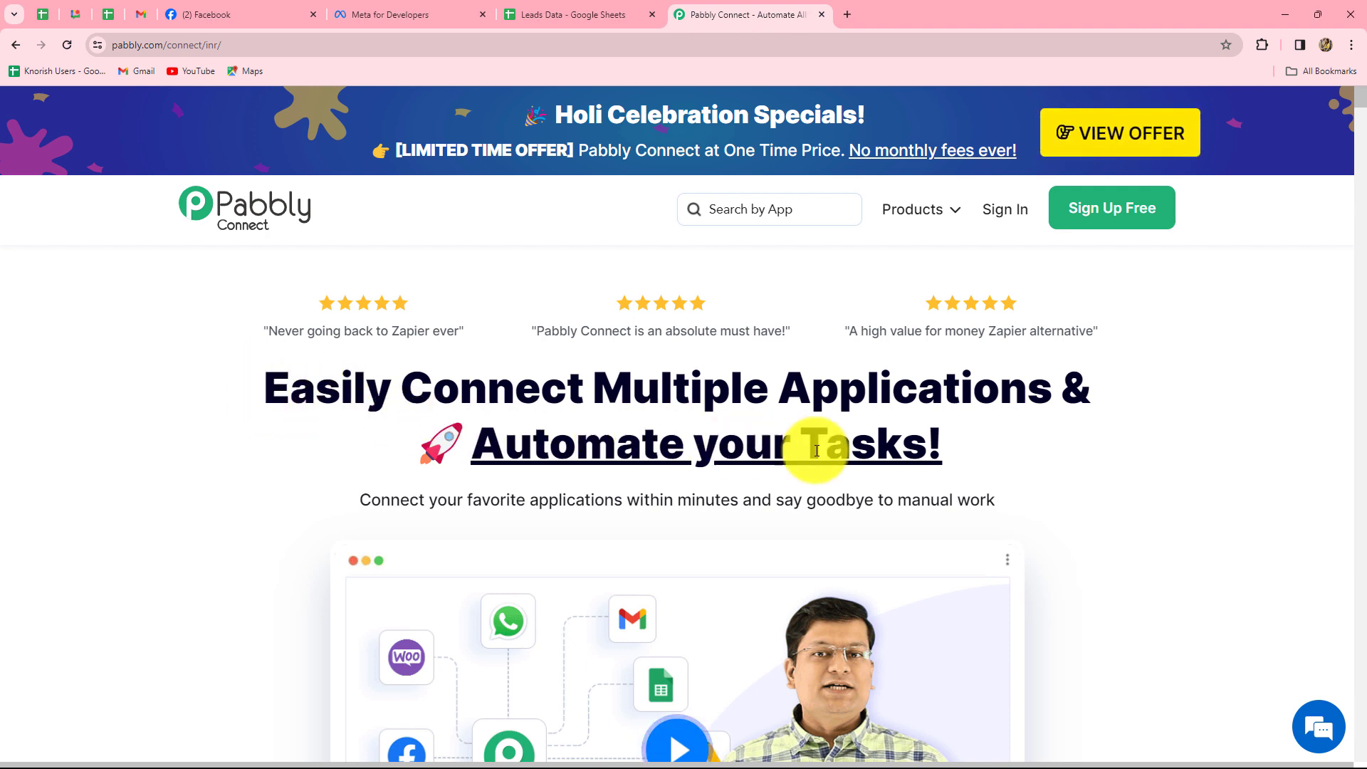
# Sign in to the Pabbly account from the homepage.
pyautogui.tripleClick(923, 462)
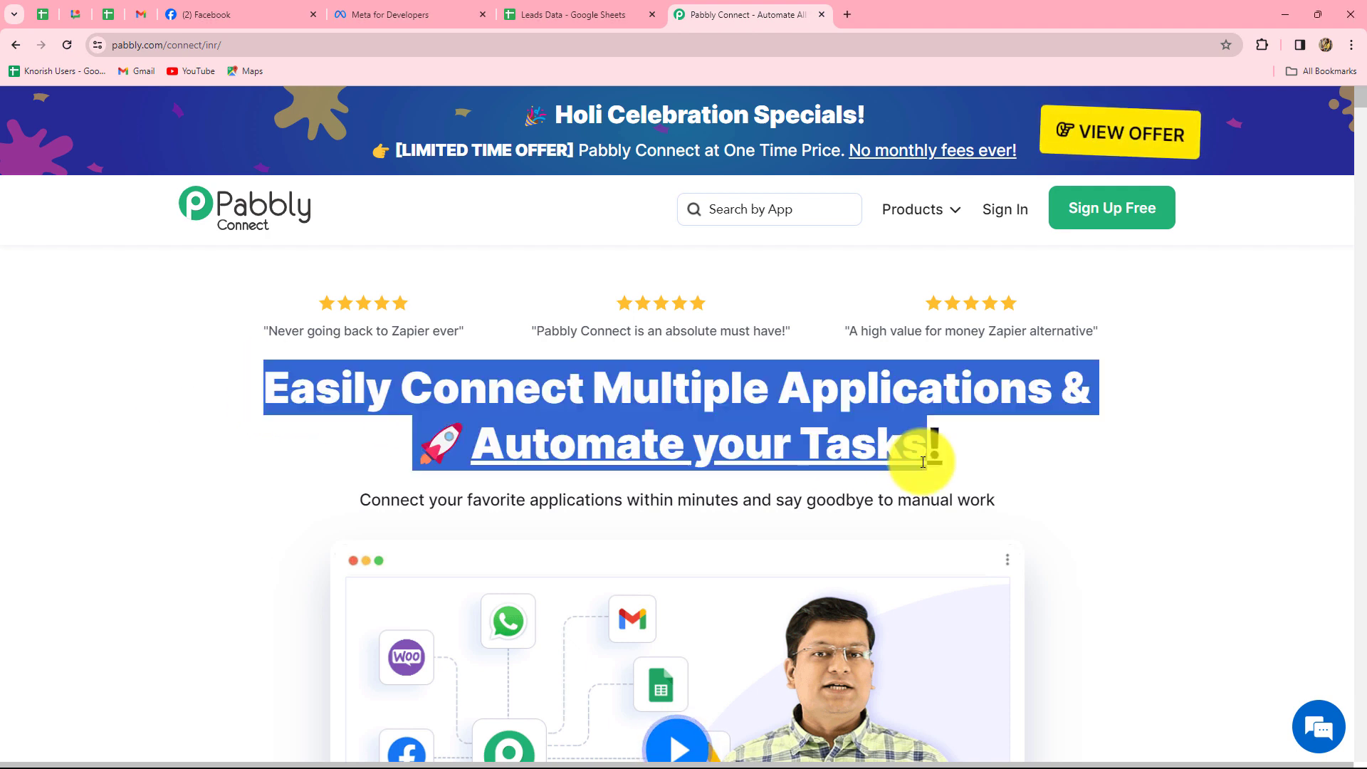
pyautogui.click(976, 447)
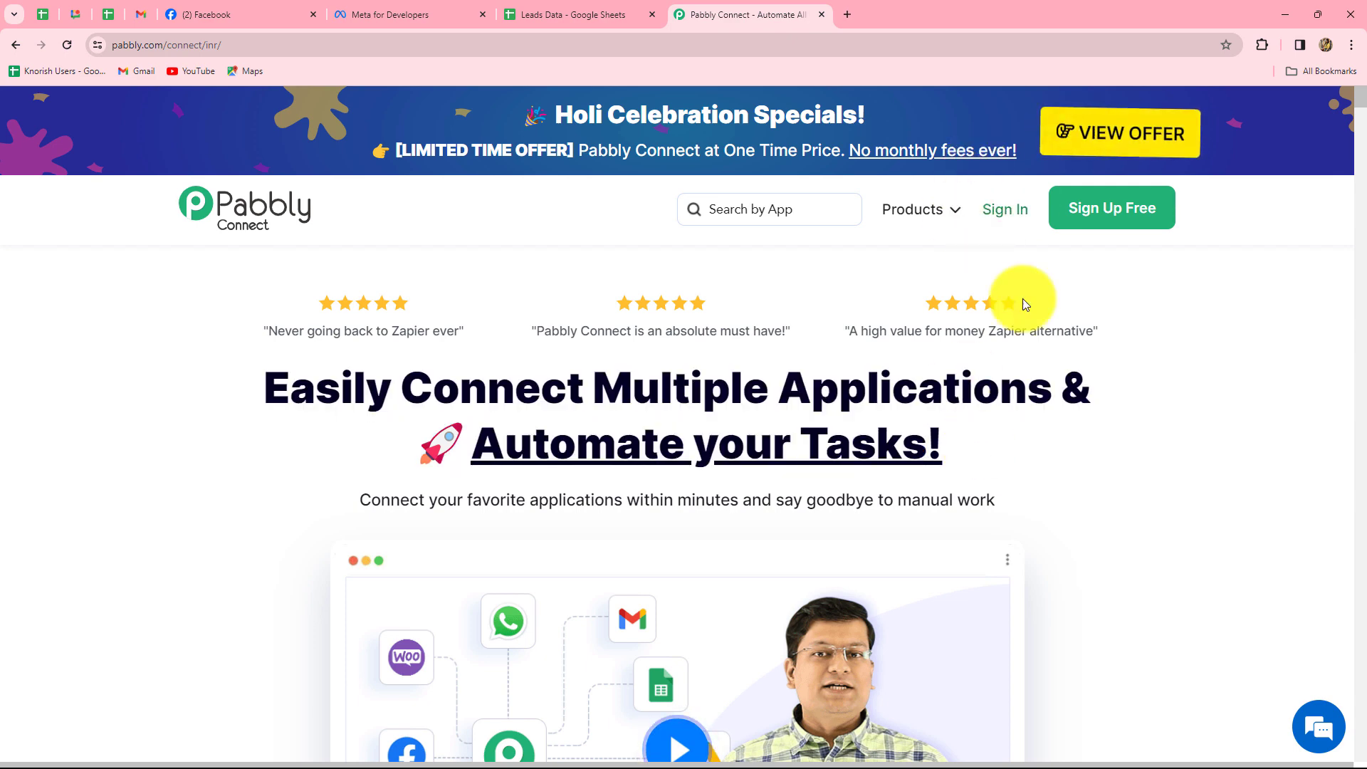
pyautogui.click(1004, 210)
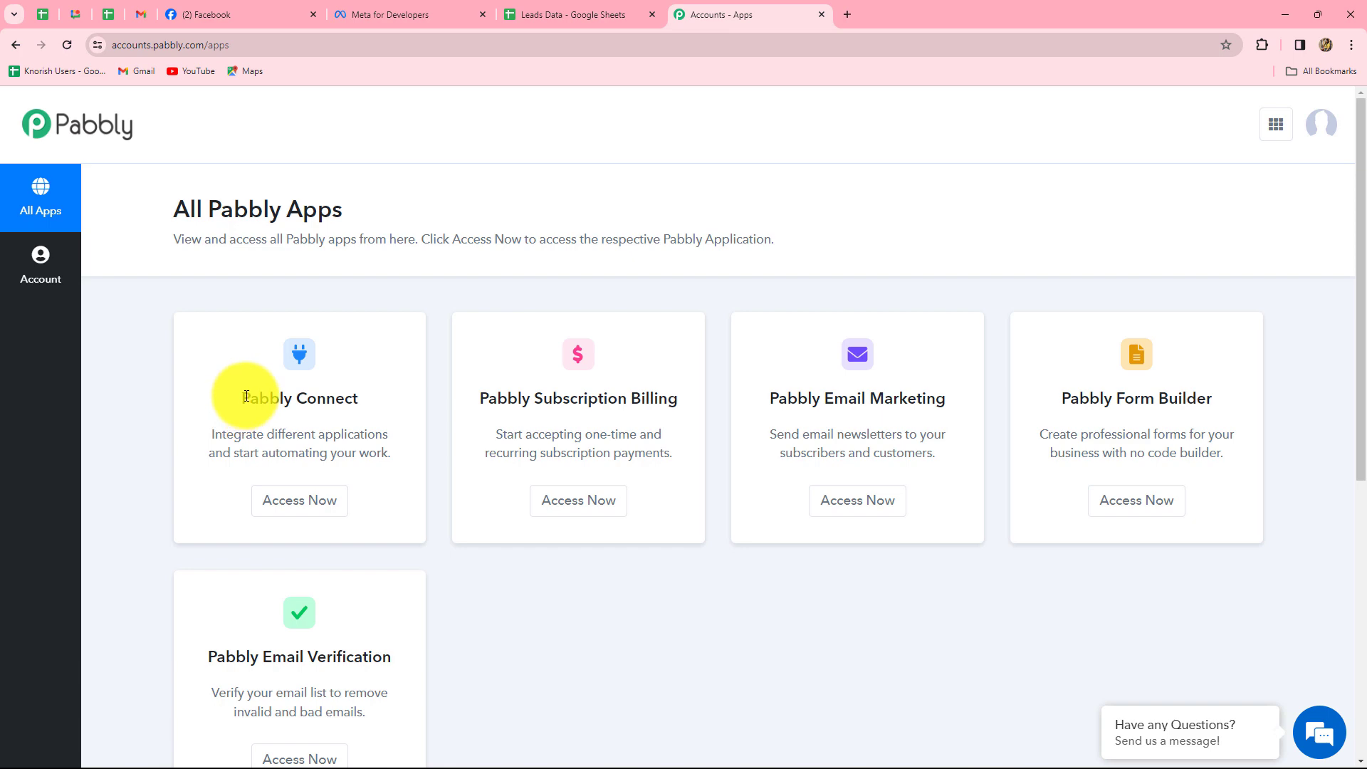
# Open Pabbly Connect and create 'Add Facebook Leads to Google Sheets ( AR Educational Apps)' under Facebook Marketing Automations.
pyautogui.moveTo(229, 390); pyautogui.dragTo(376, 415)
pyautogui.click(300, 500)
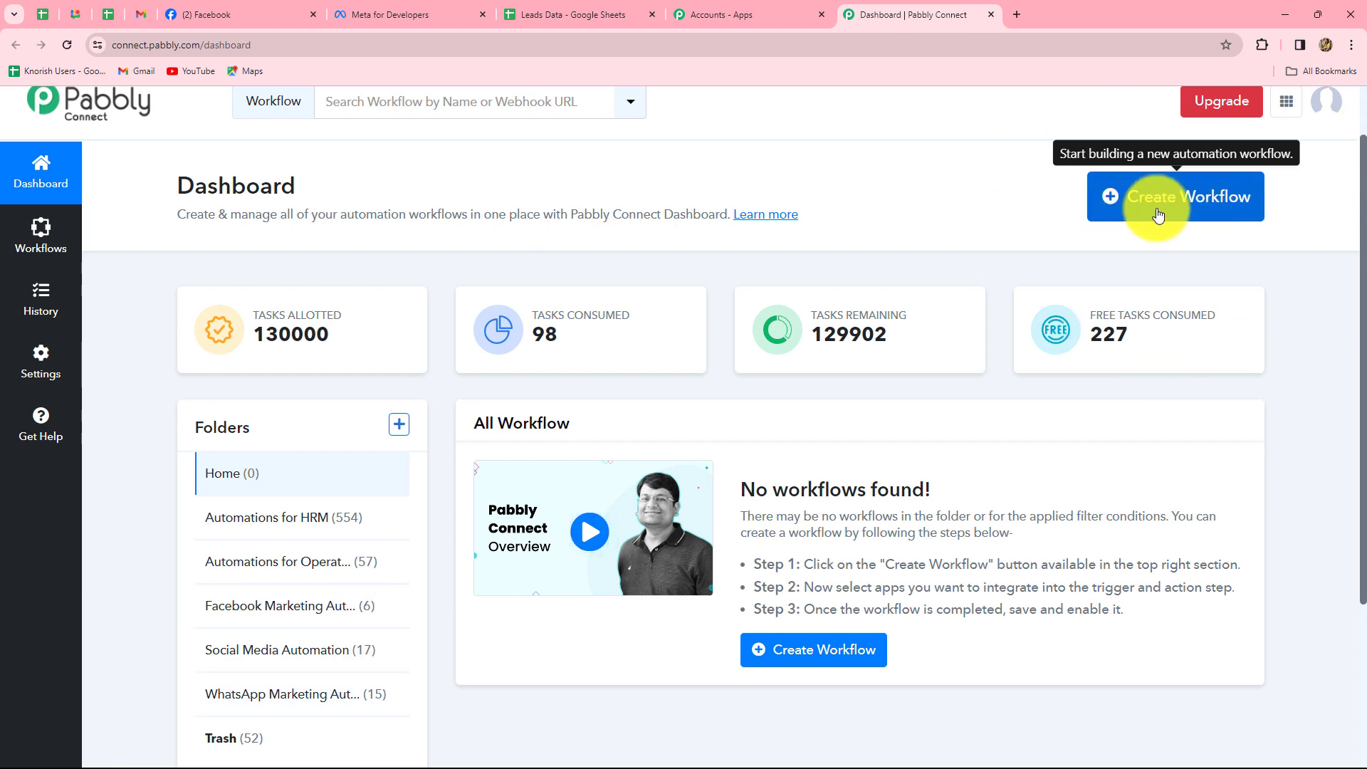
pyautogui.click(1158, 215)
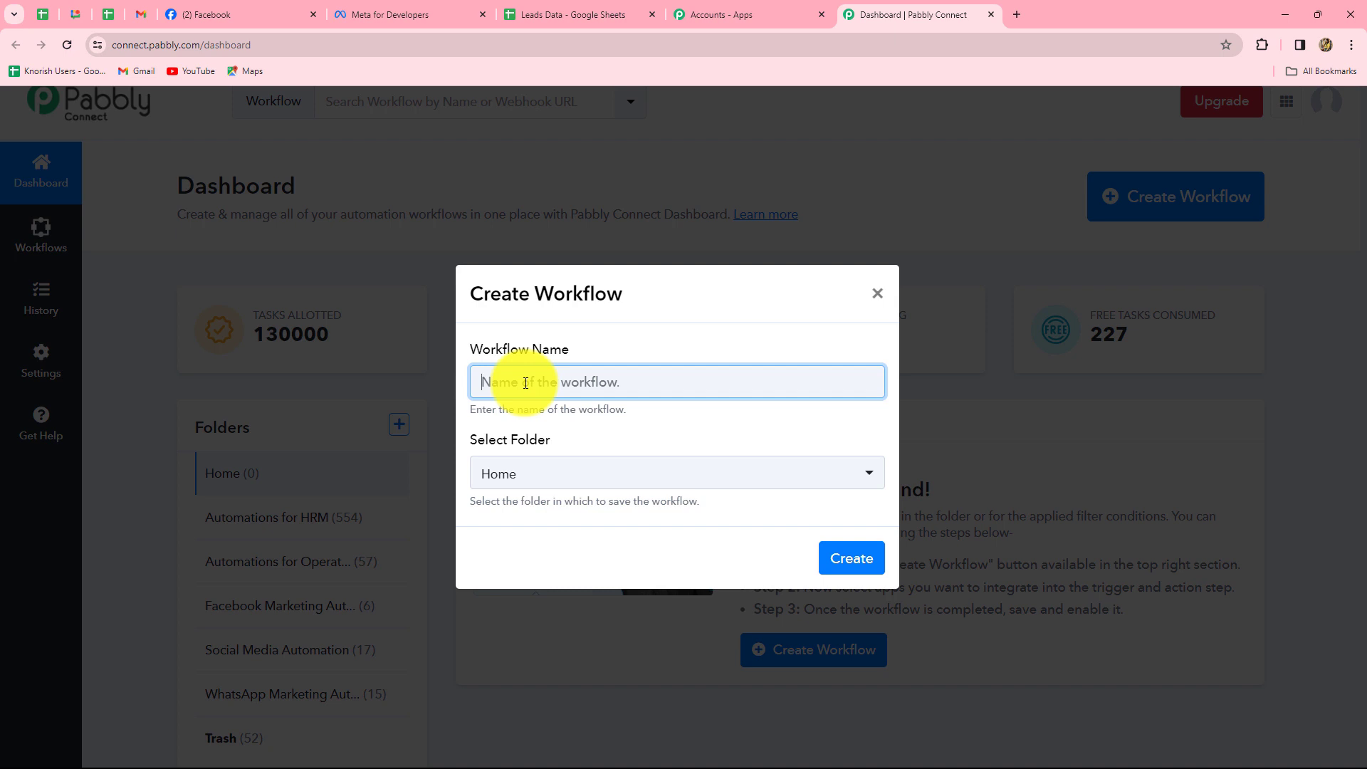
pyautogui.write('Add Facebook Leads to Google Sheets ( AR Educational Apps)')
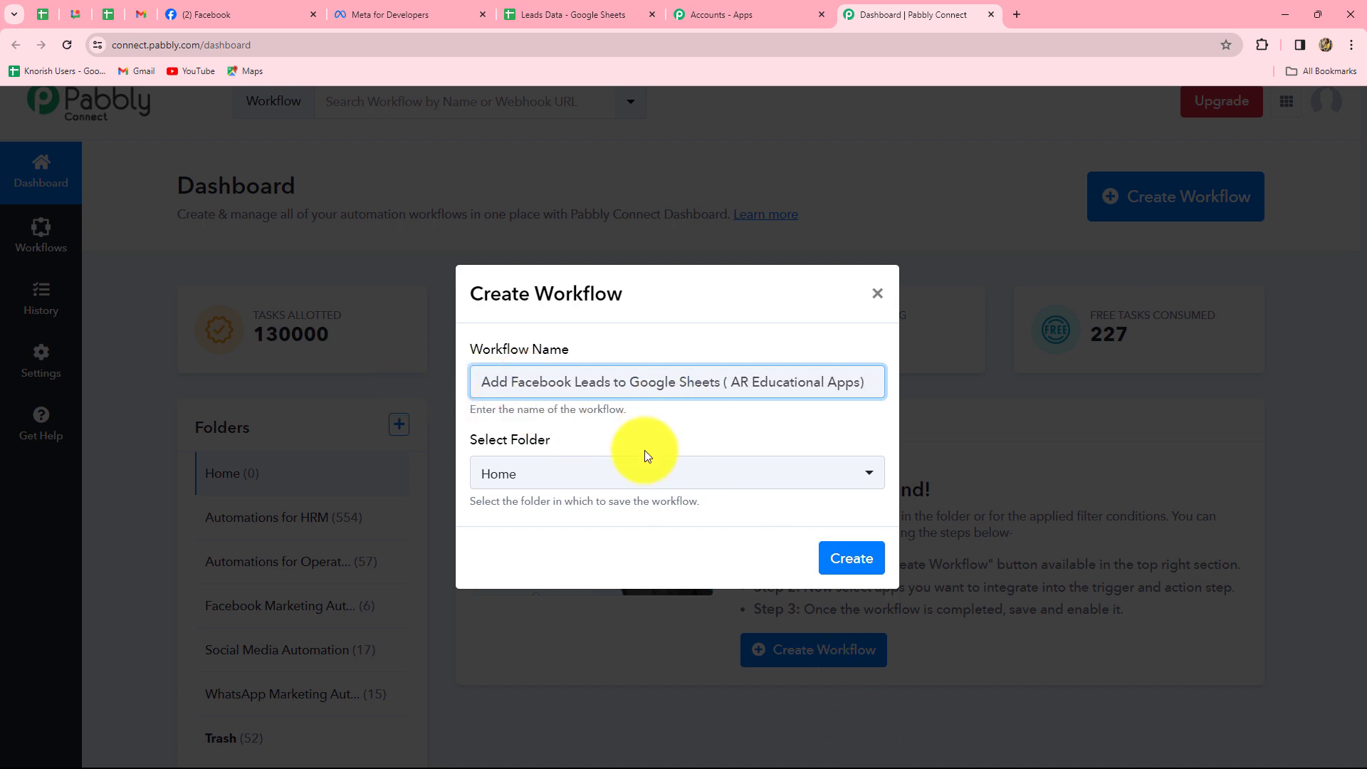
pyautogui.click(641, 474)
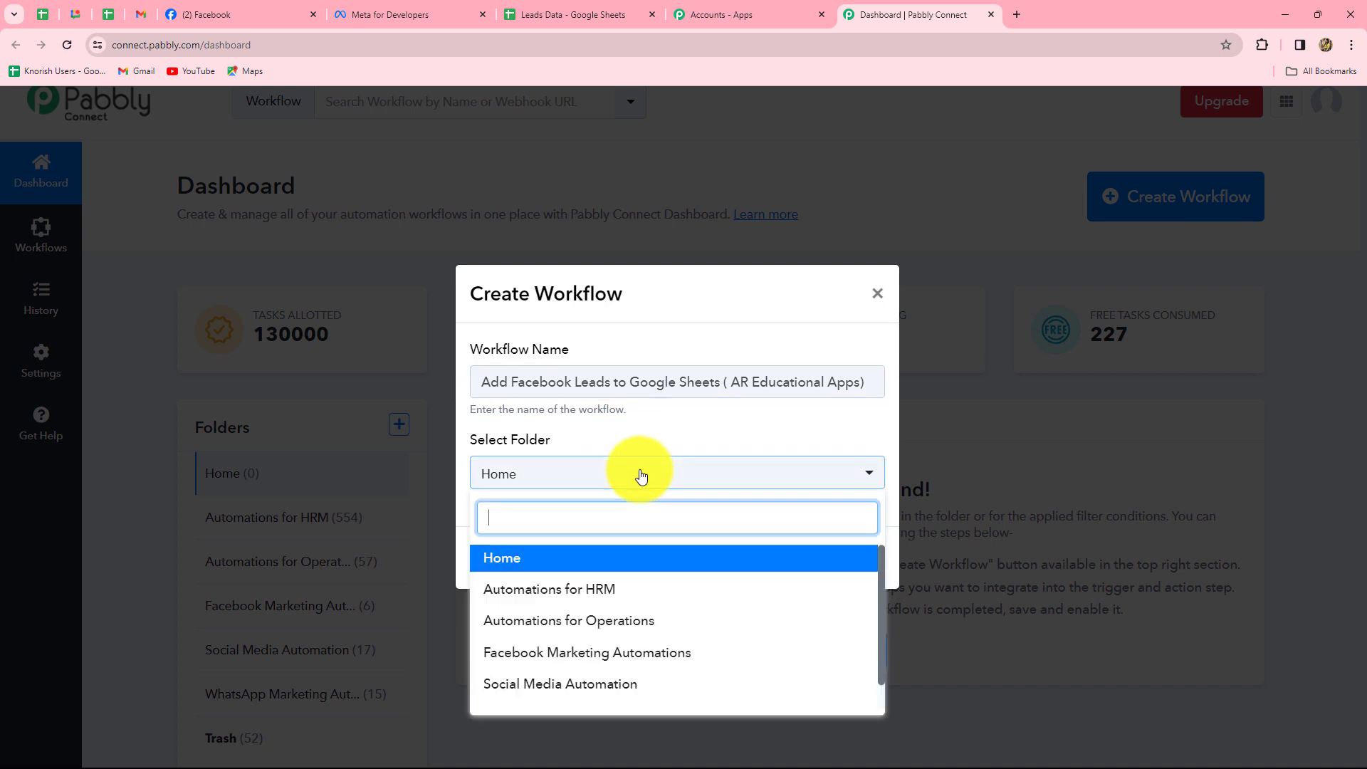
pyautogui.click(612, 653)
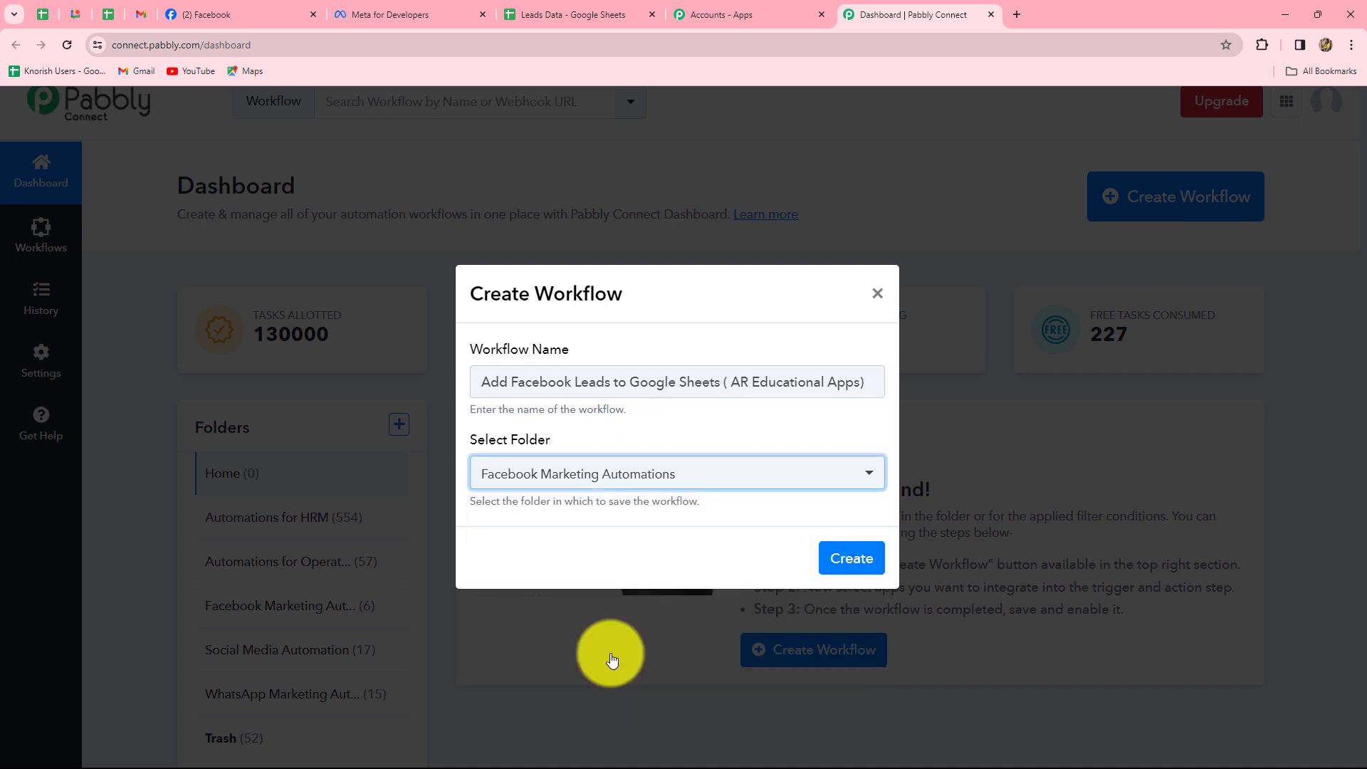
pyautogui.click(833, 560)
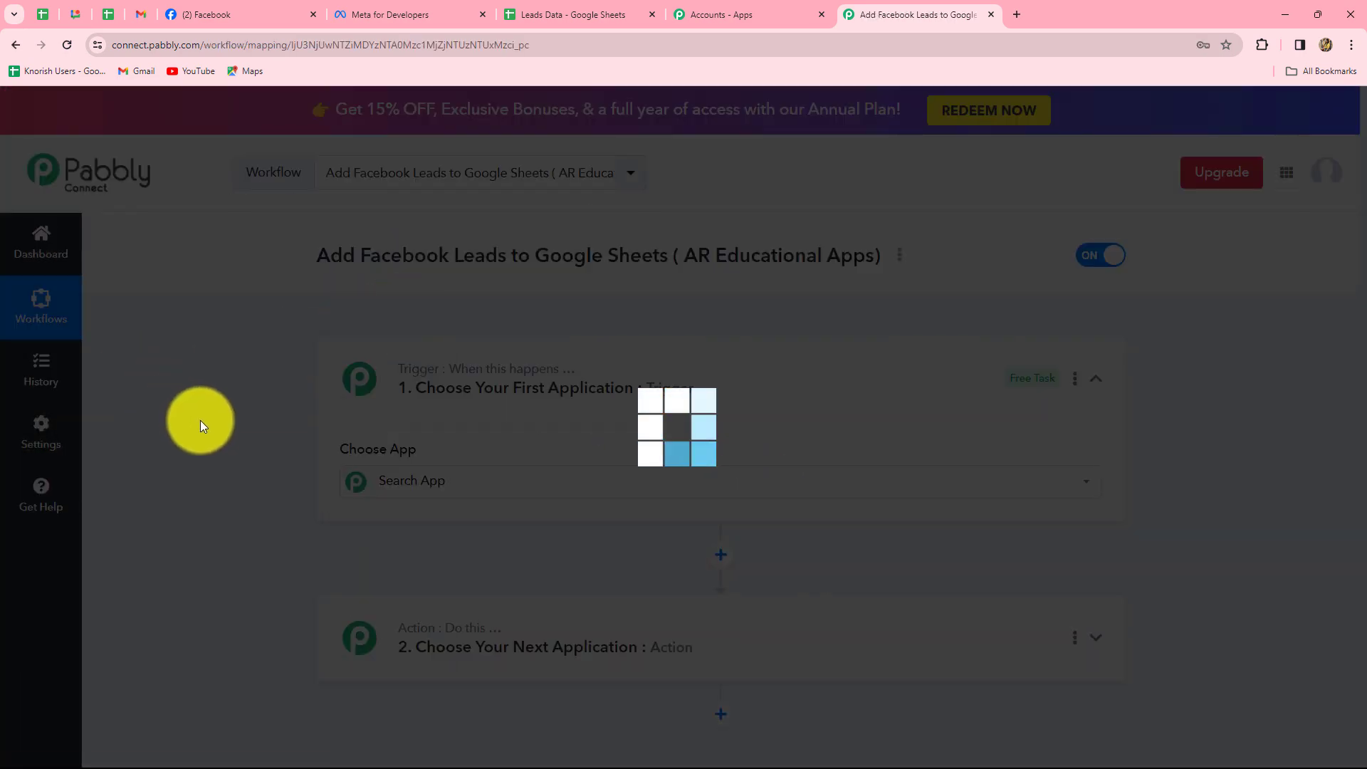
# Search 'Fa' and set the trigger to Facebook Lead Ads with event New Lead (Instant).
pyautogui.scroll(-5, 199, 420)
pyautogui.scroll(3, 199, 420)
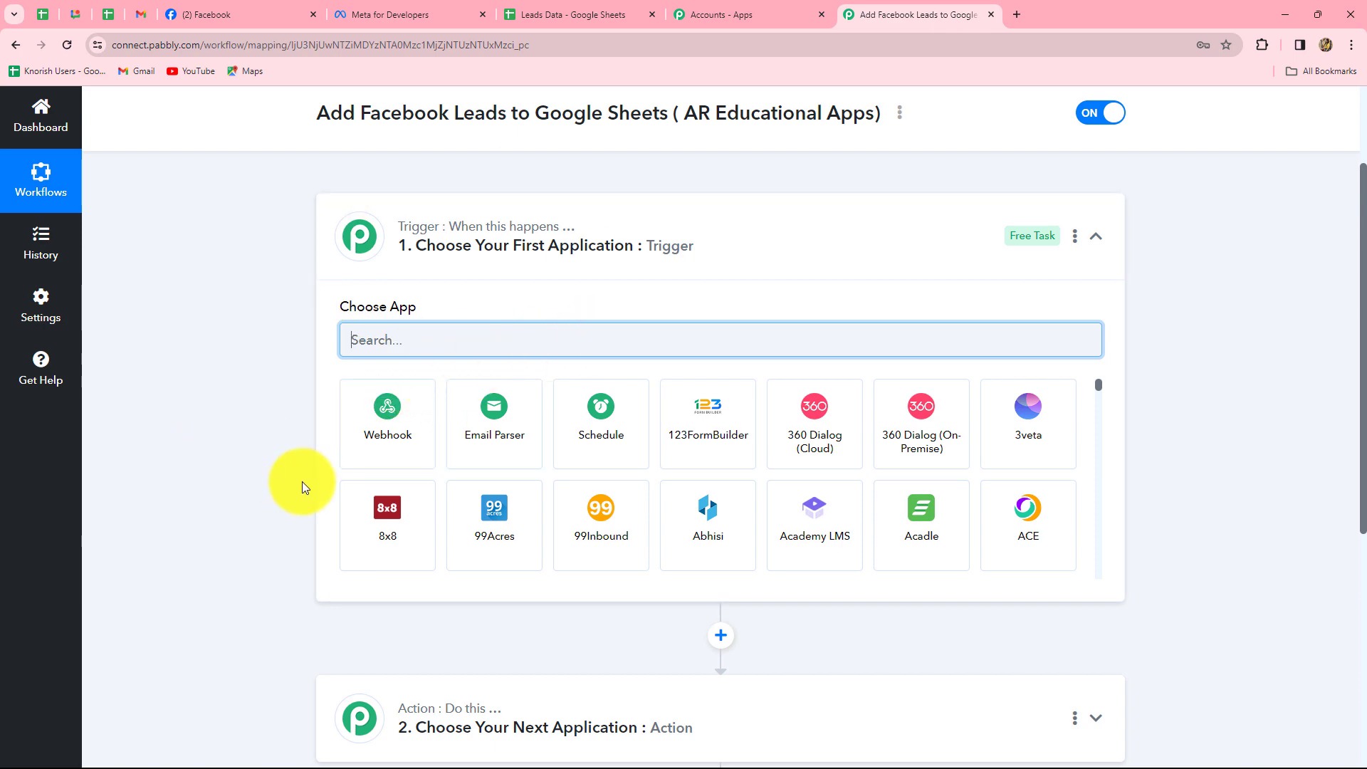
pyautogui.scroll(-4, 302, 481)
pyautogui.scroll(3, 302, 481)
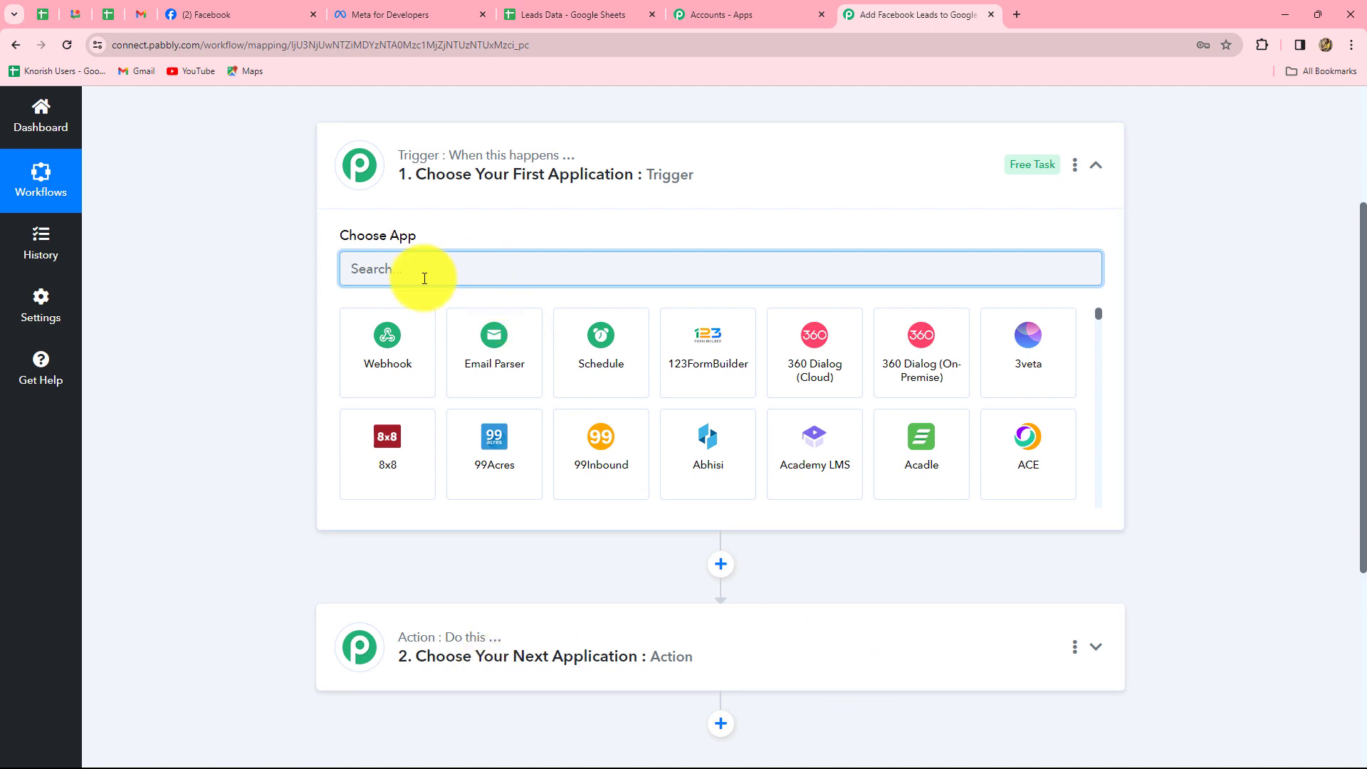
pyautogui.write('Fa')
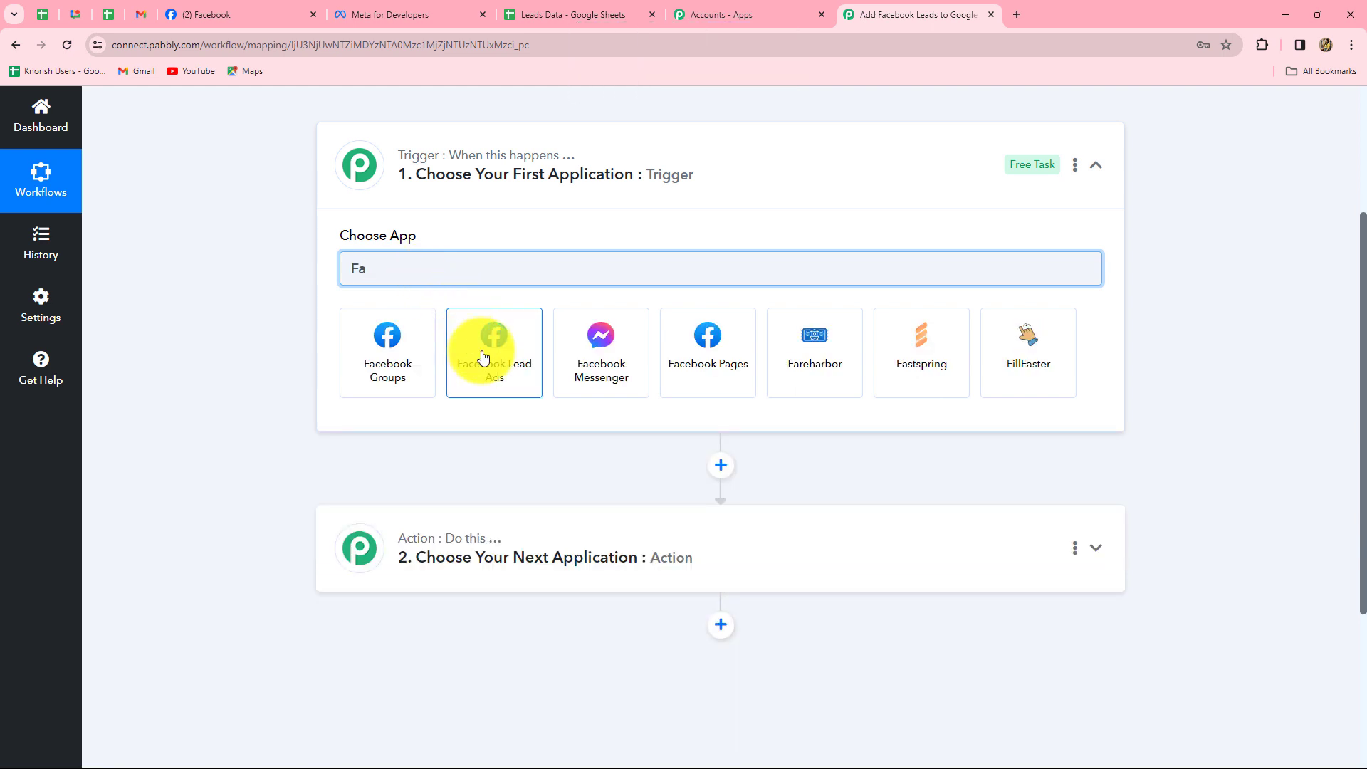
pyautogui.click(482, 356)
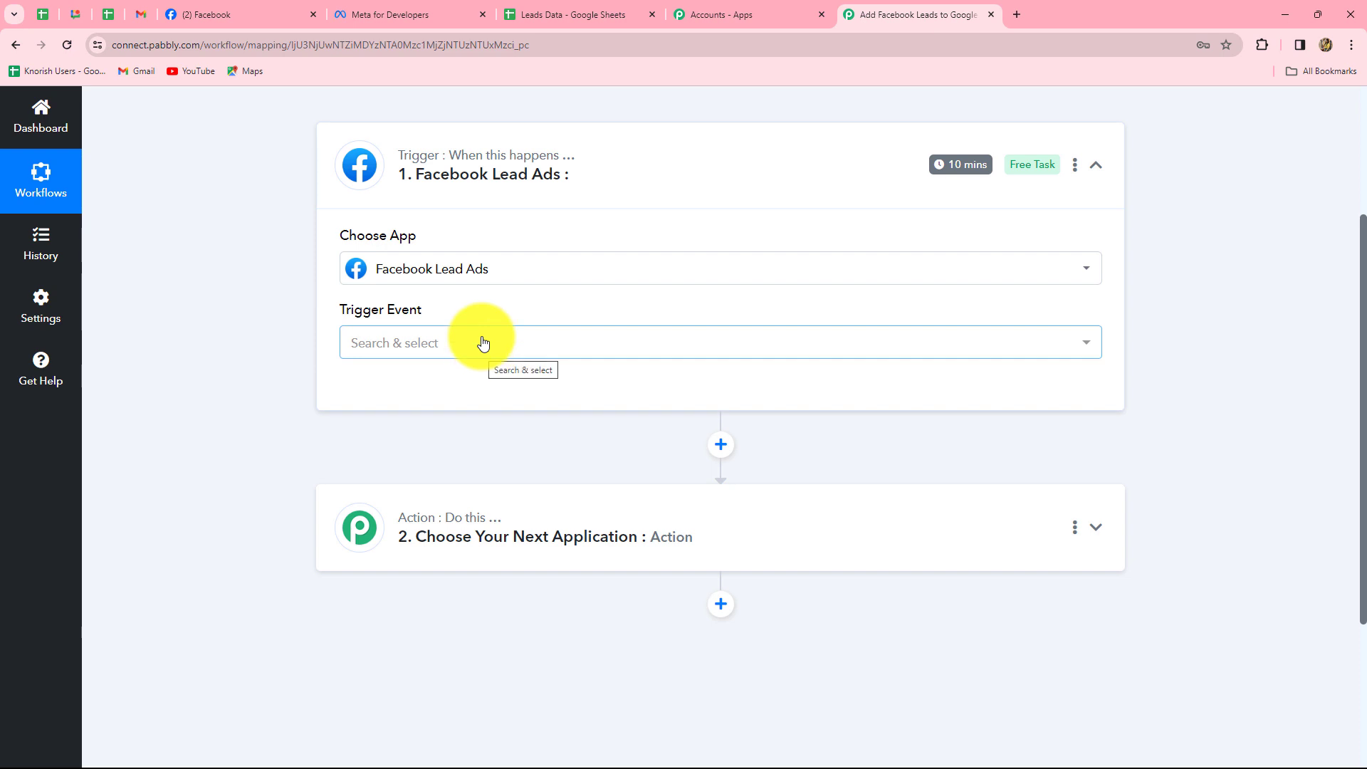
pyautogui.click(482, 344)
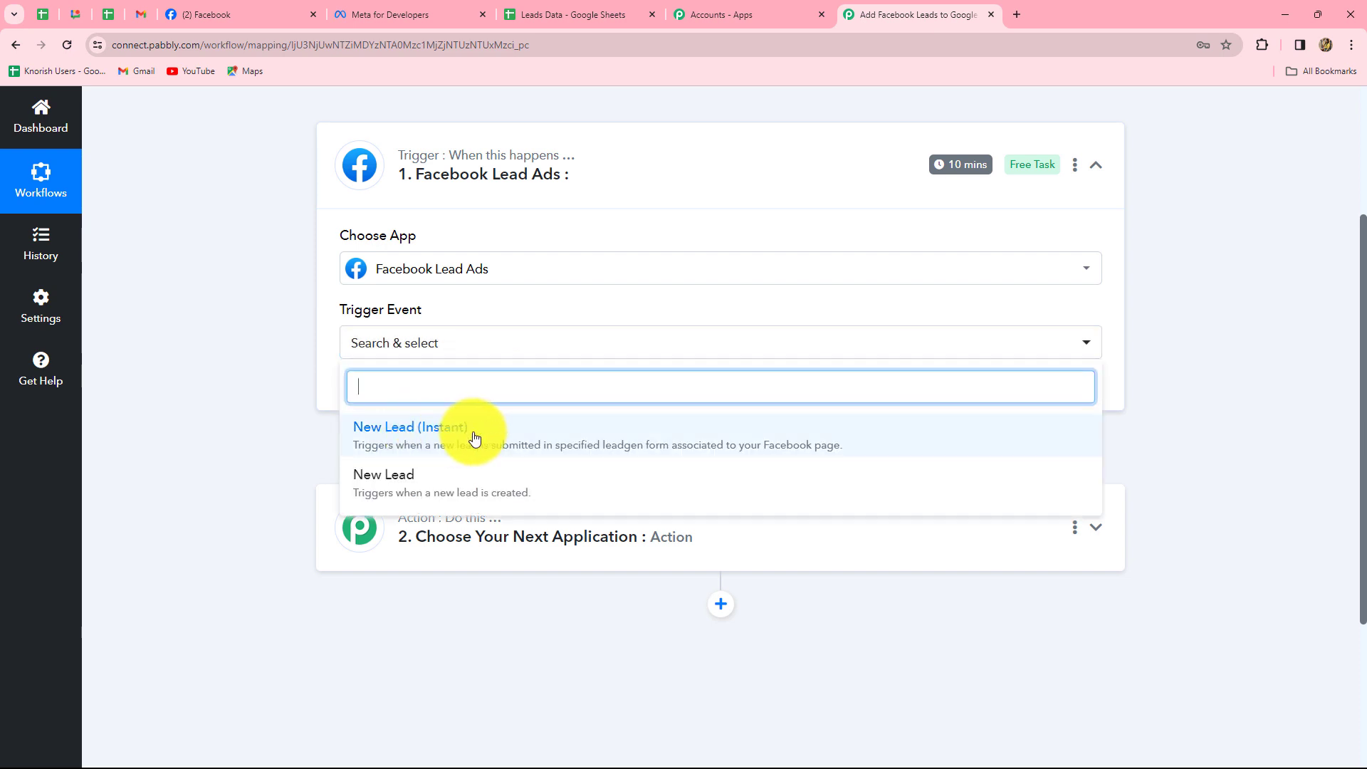
pyautogui.click(411, 438)
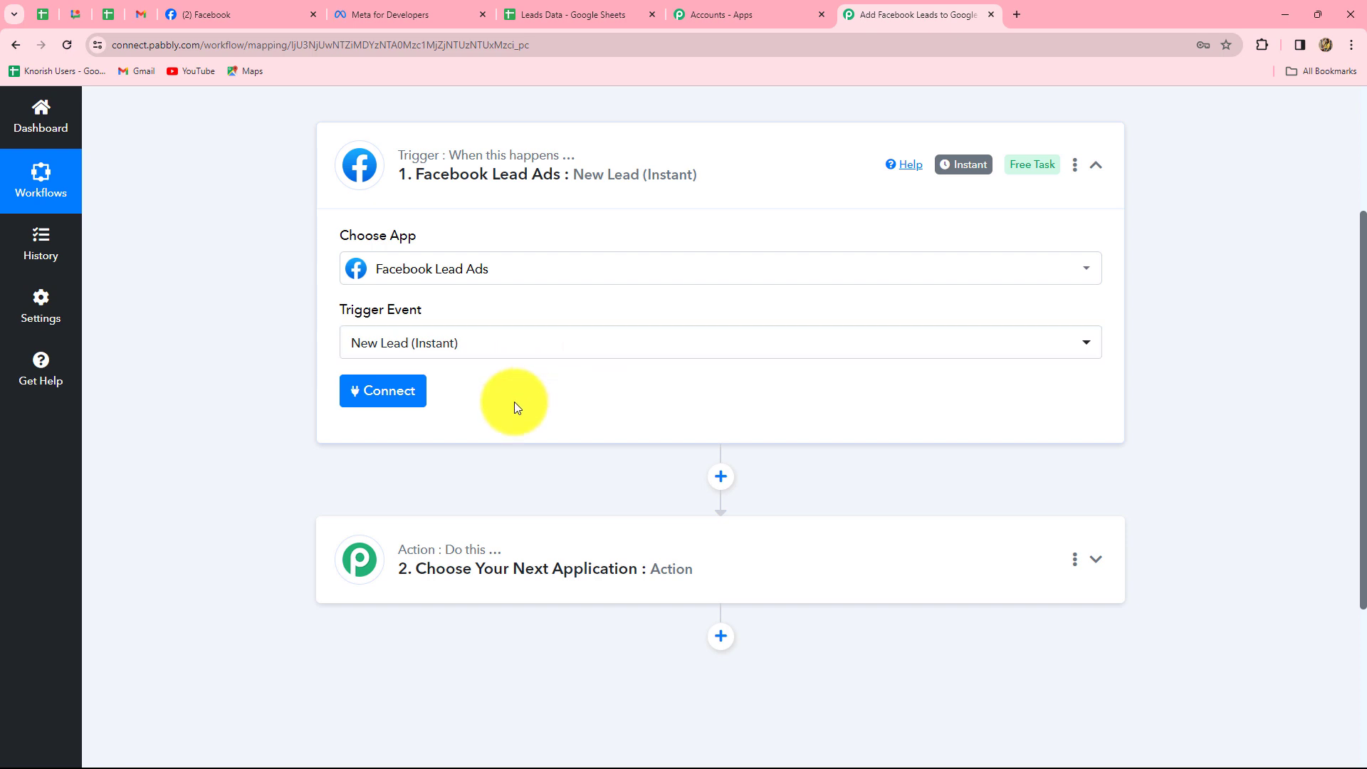
# Add and authorize a new Facebook Lead Ads connection so the Page and LeadGen Form settings appear.
pyautogui.click(408, 397)
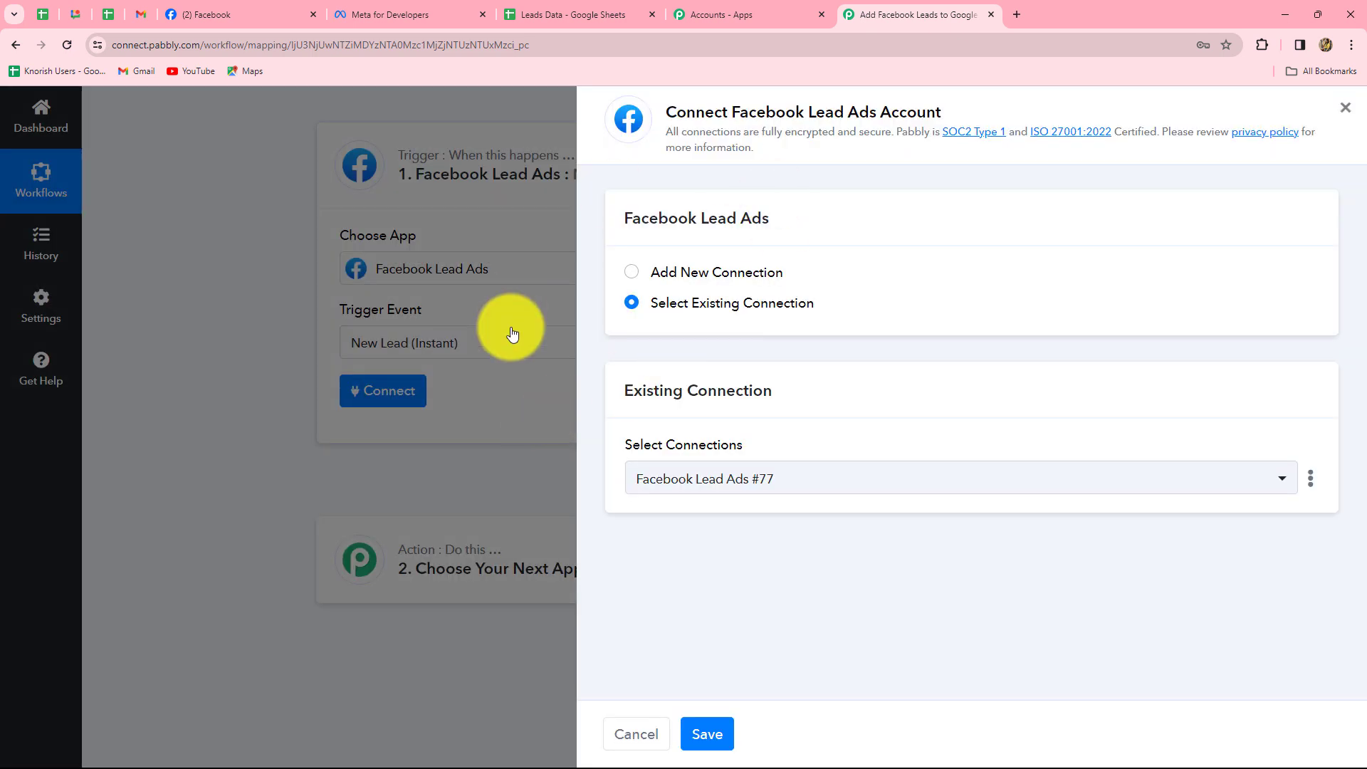
pyautogui.click(632, 271)
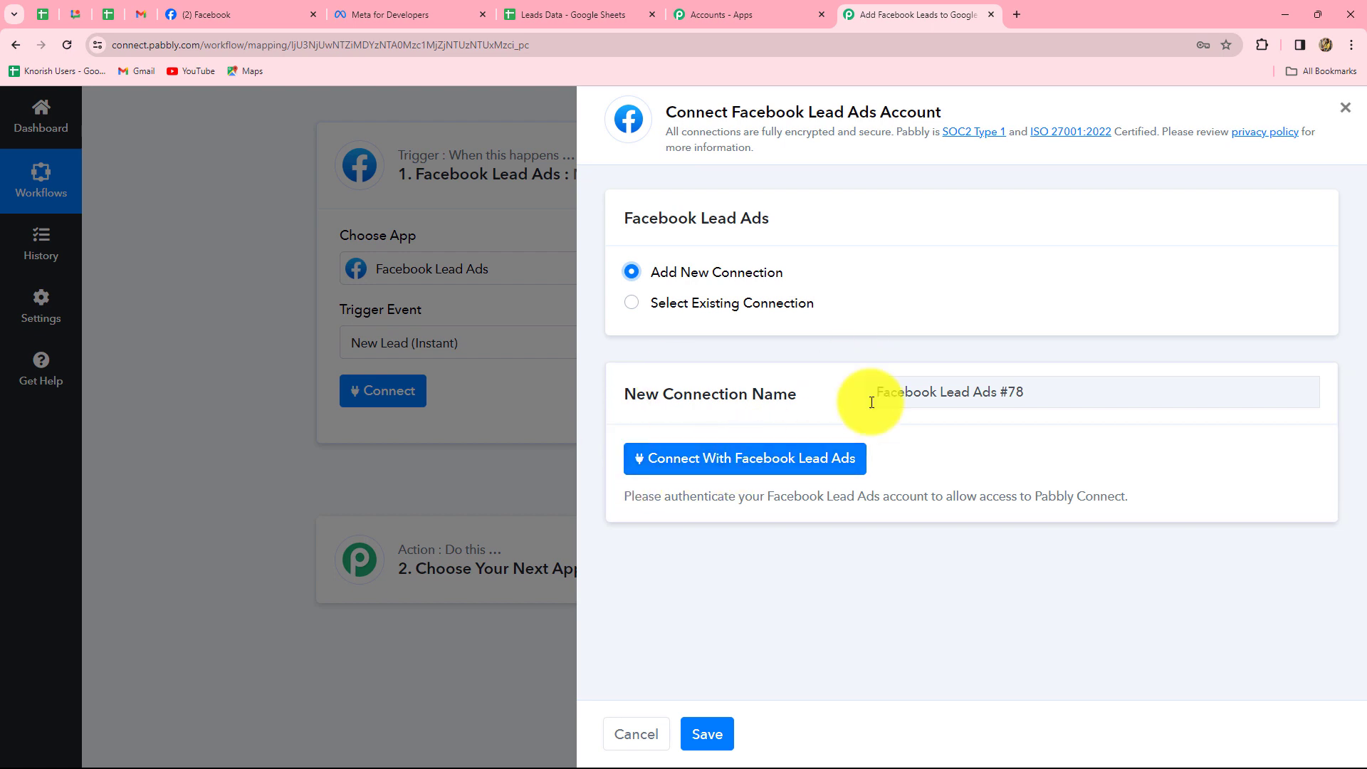
pyautogui.click(666, 462)
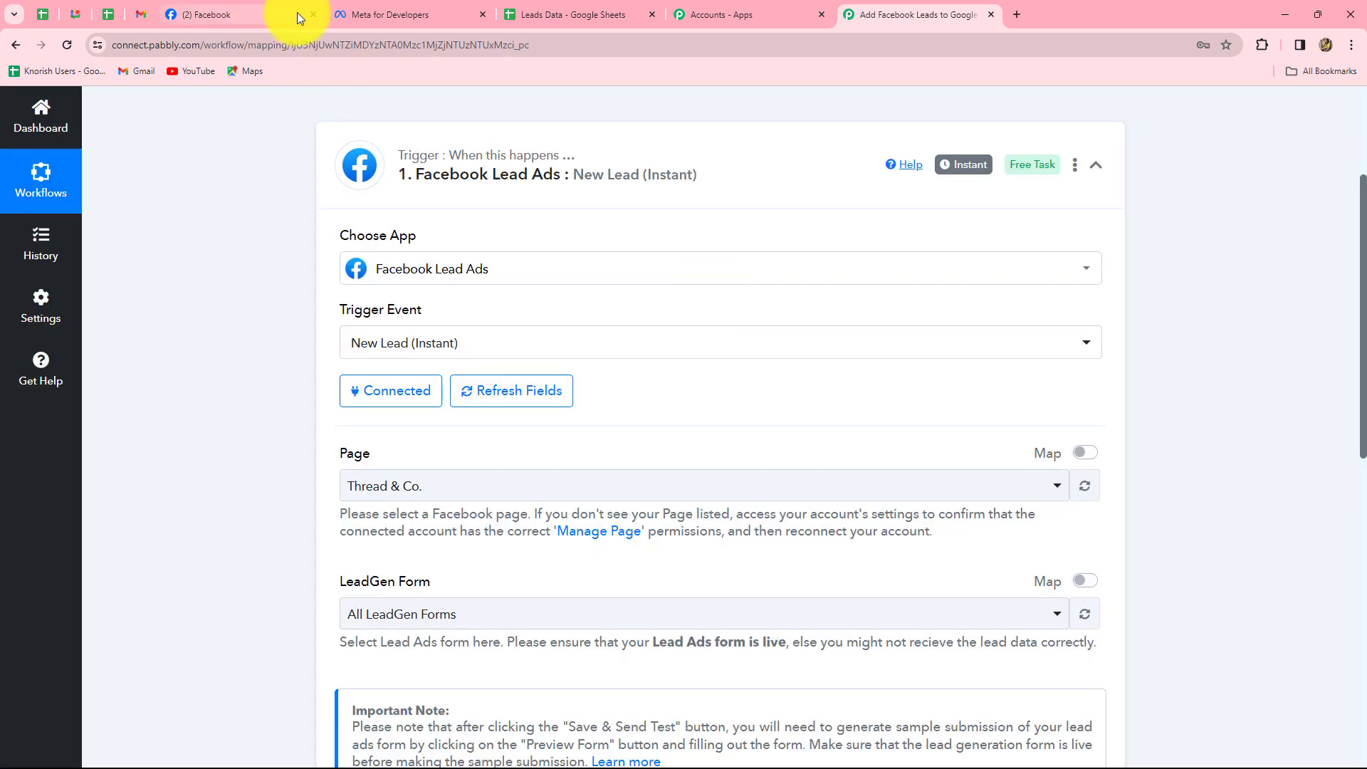
pyautogui.click(246, 16)
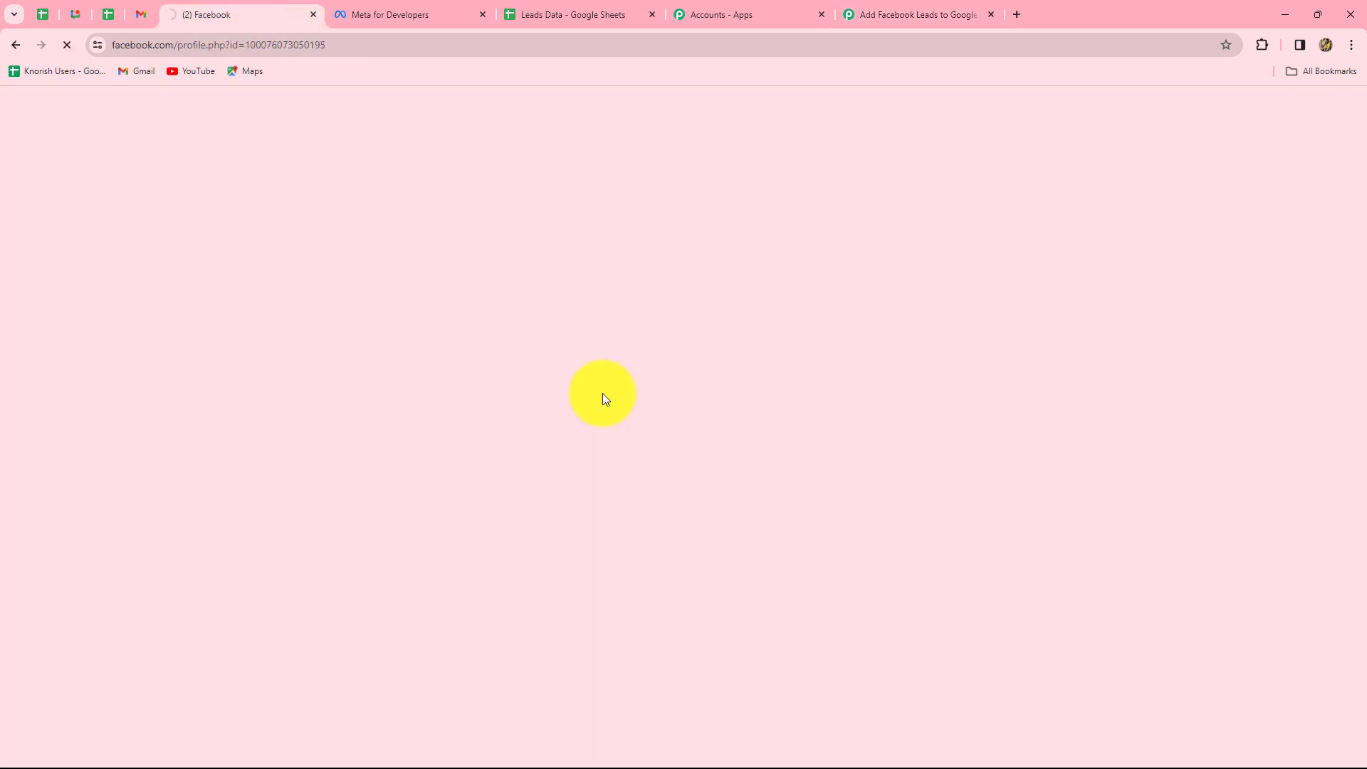
pyautogui.click(885, 13)
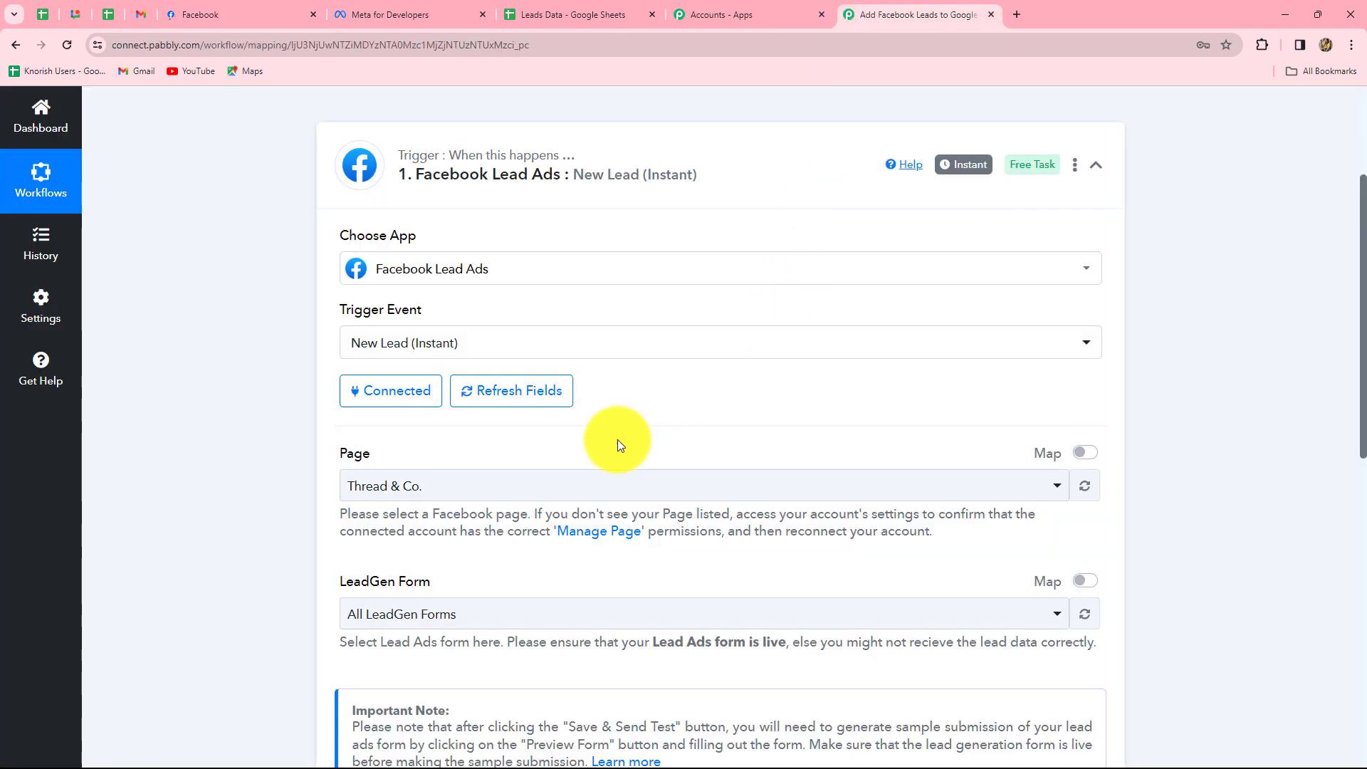
pyautogui.scroll(-3, 599, 447)
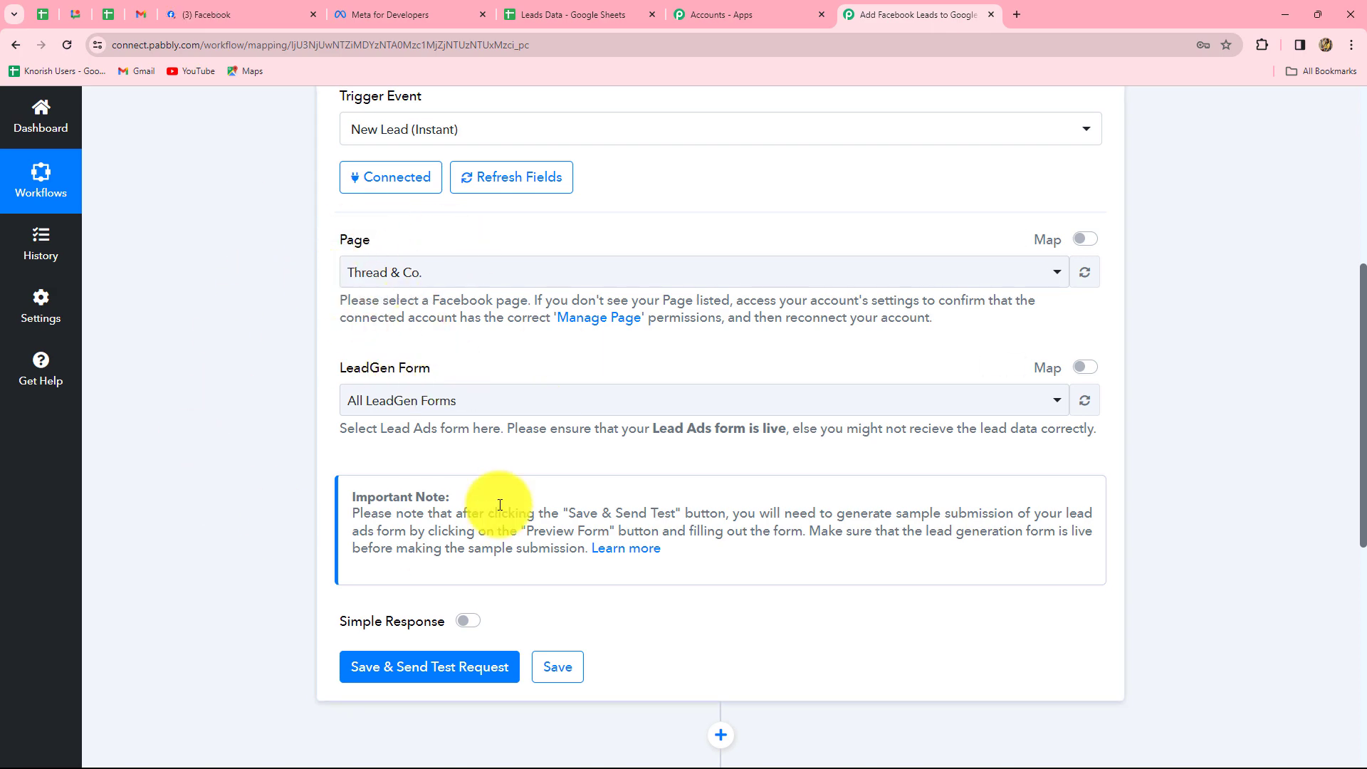
# Select Wonderscopes as the trigger's Facebook page.
pyautogui.click(271, 14)
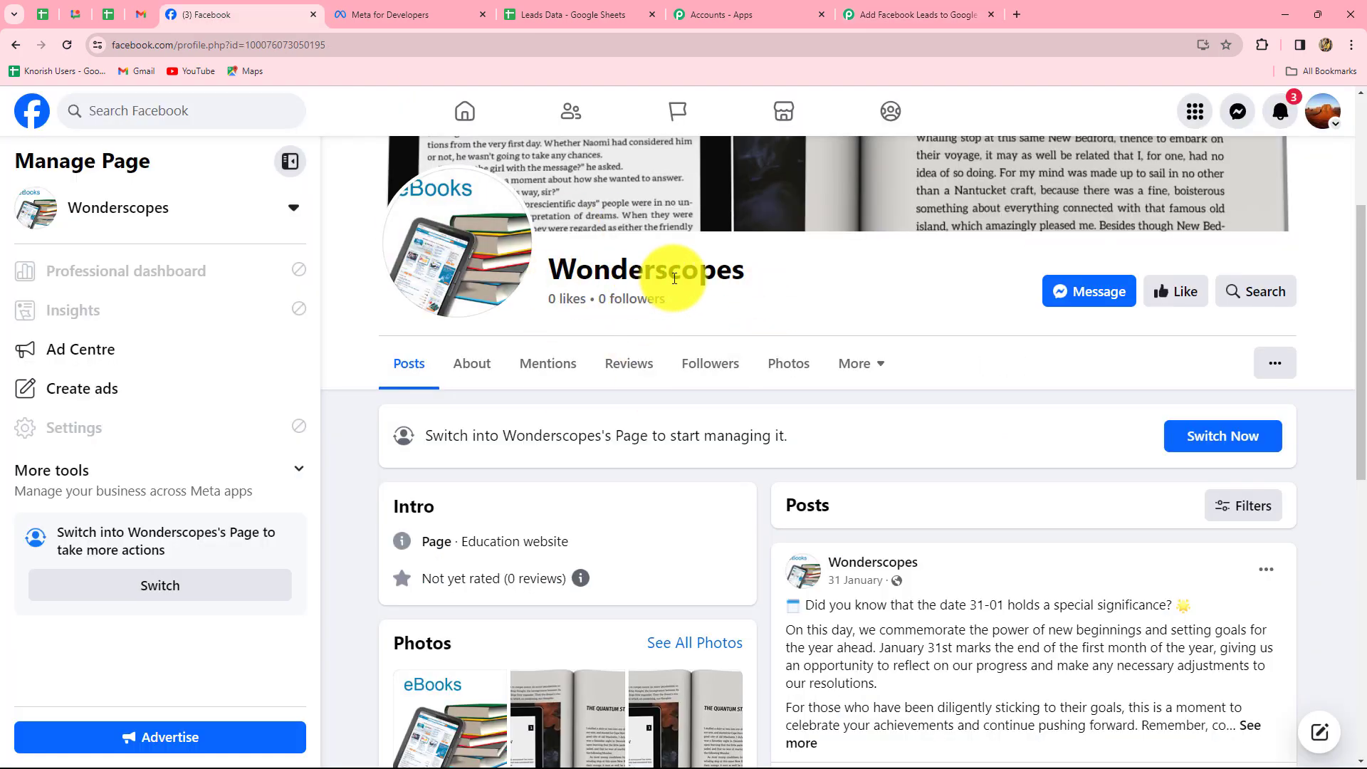
pyautogui.click(917, 15)
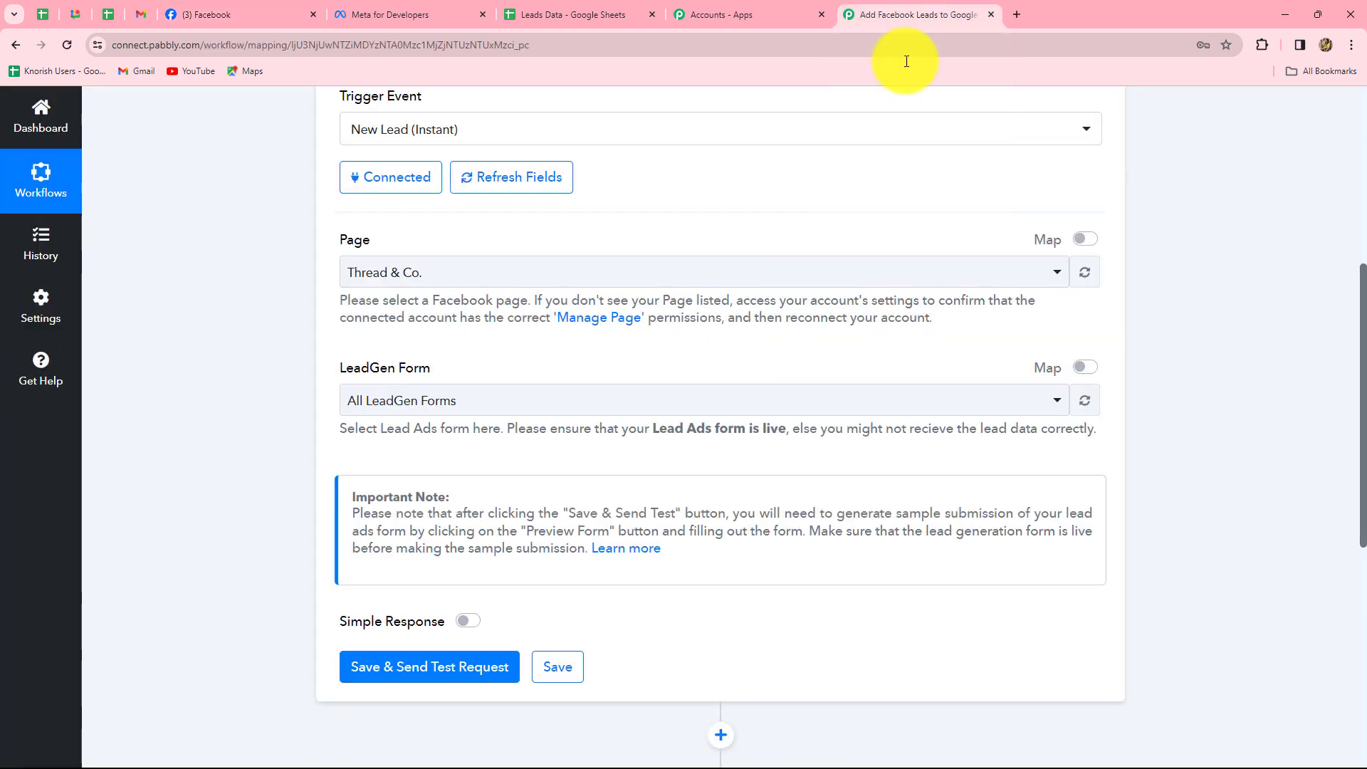
pyautogui.click(672, 272)
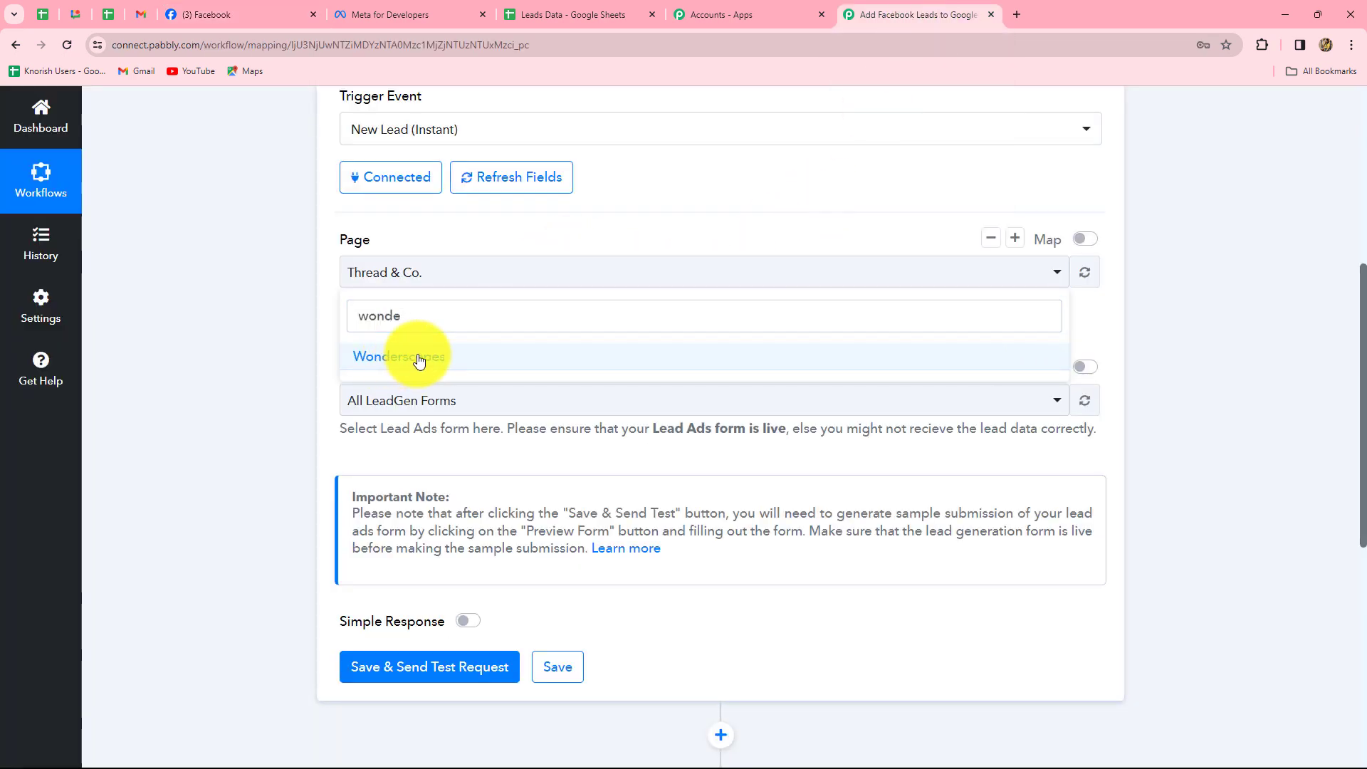
pyautogui.click(419, 358)
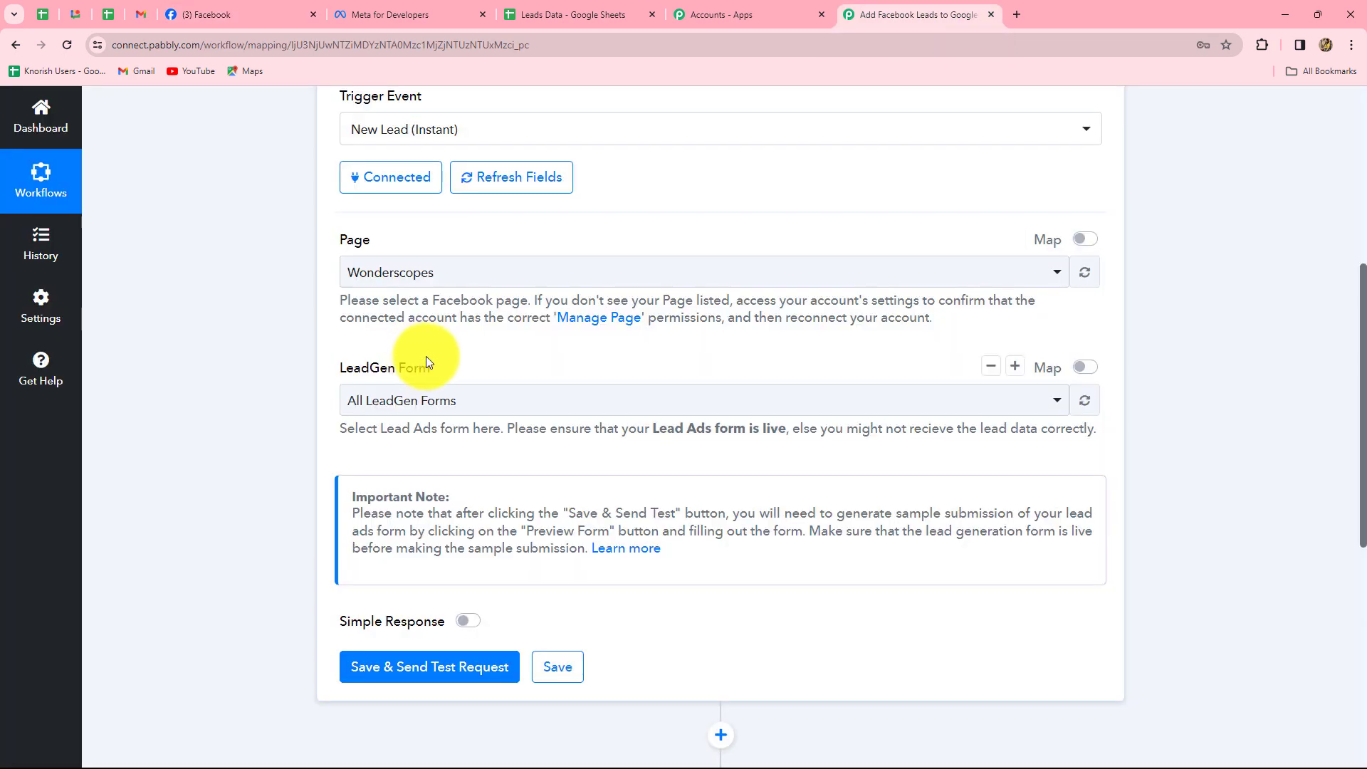
# Pick the Wonderscopes Contact Form as LeadGen Form, then save and send a test request.
pyautogui.click(214, 15)
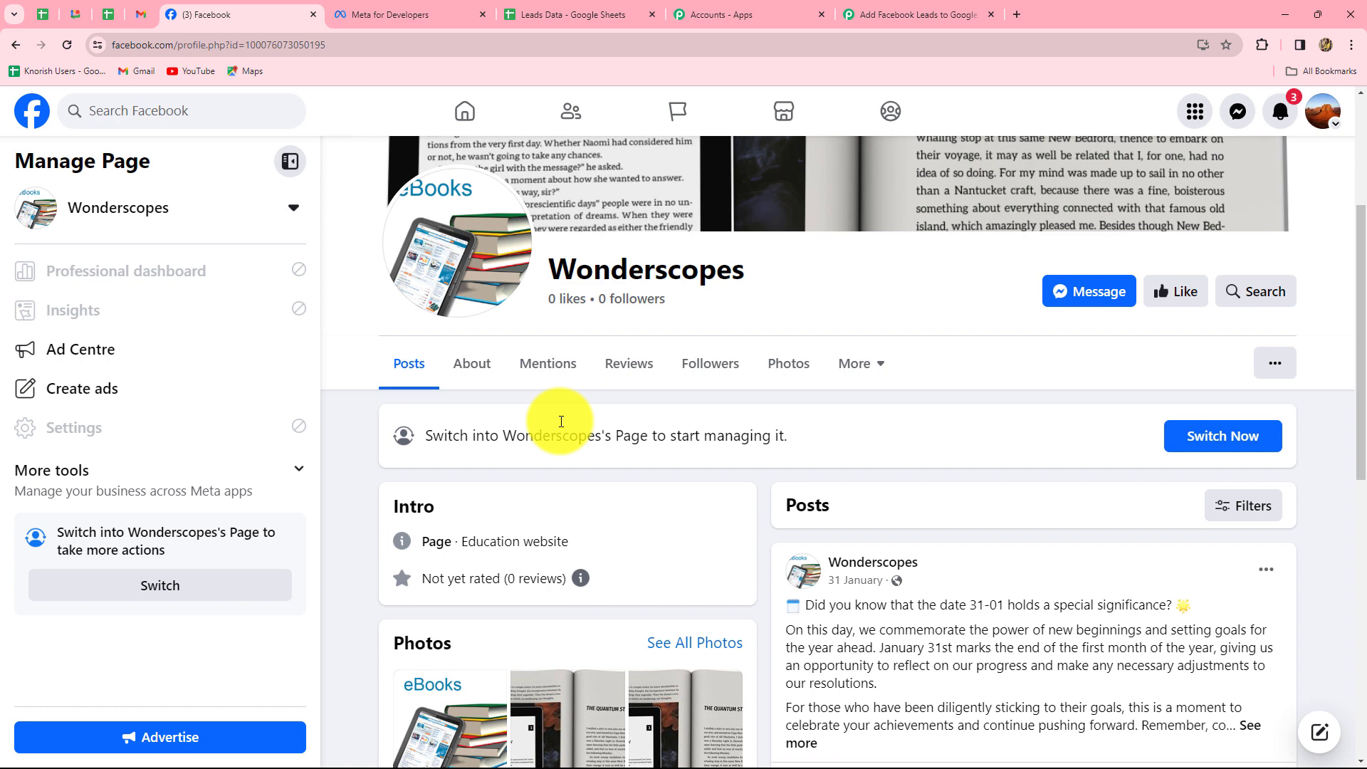
pyautogui.click(886, 15)
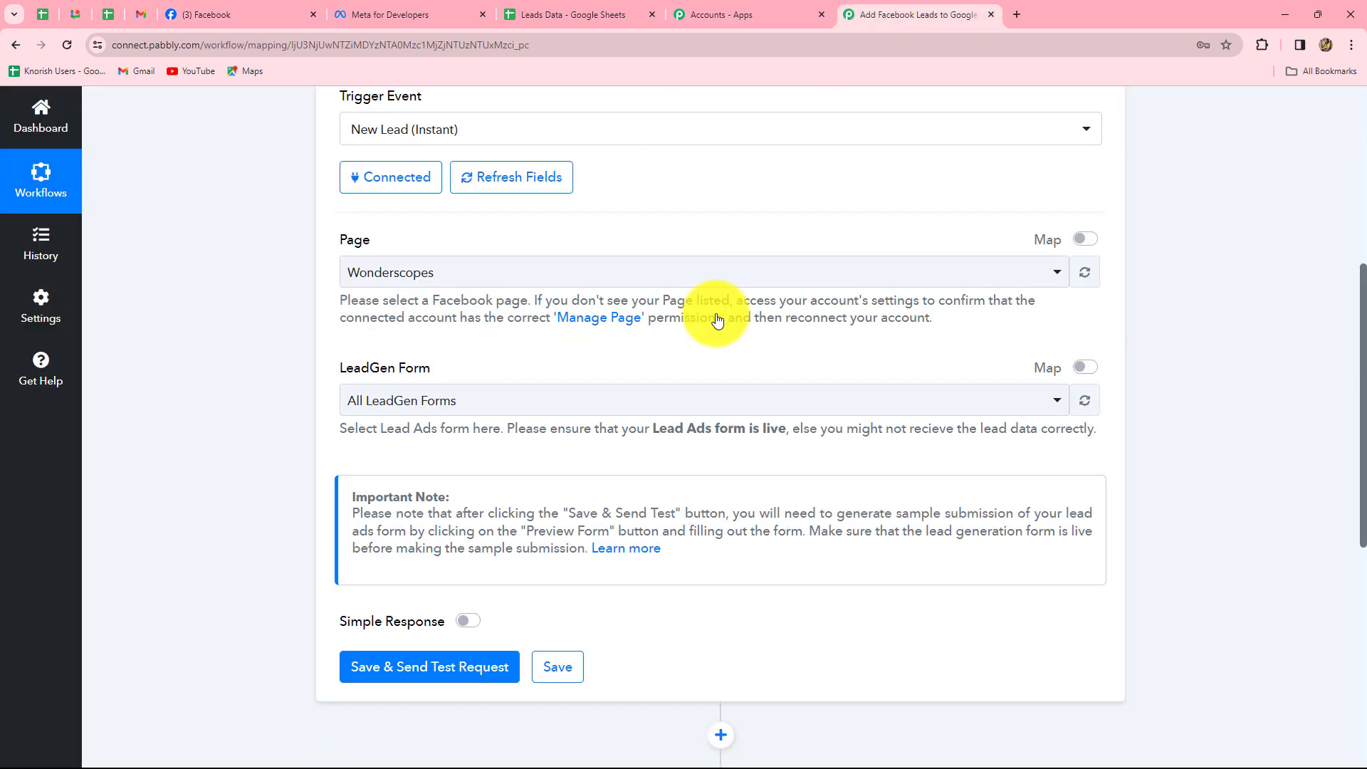
pyautogui.click(495, 407)
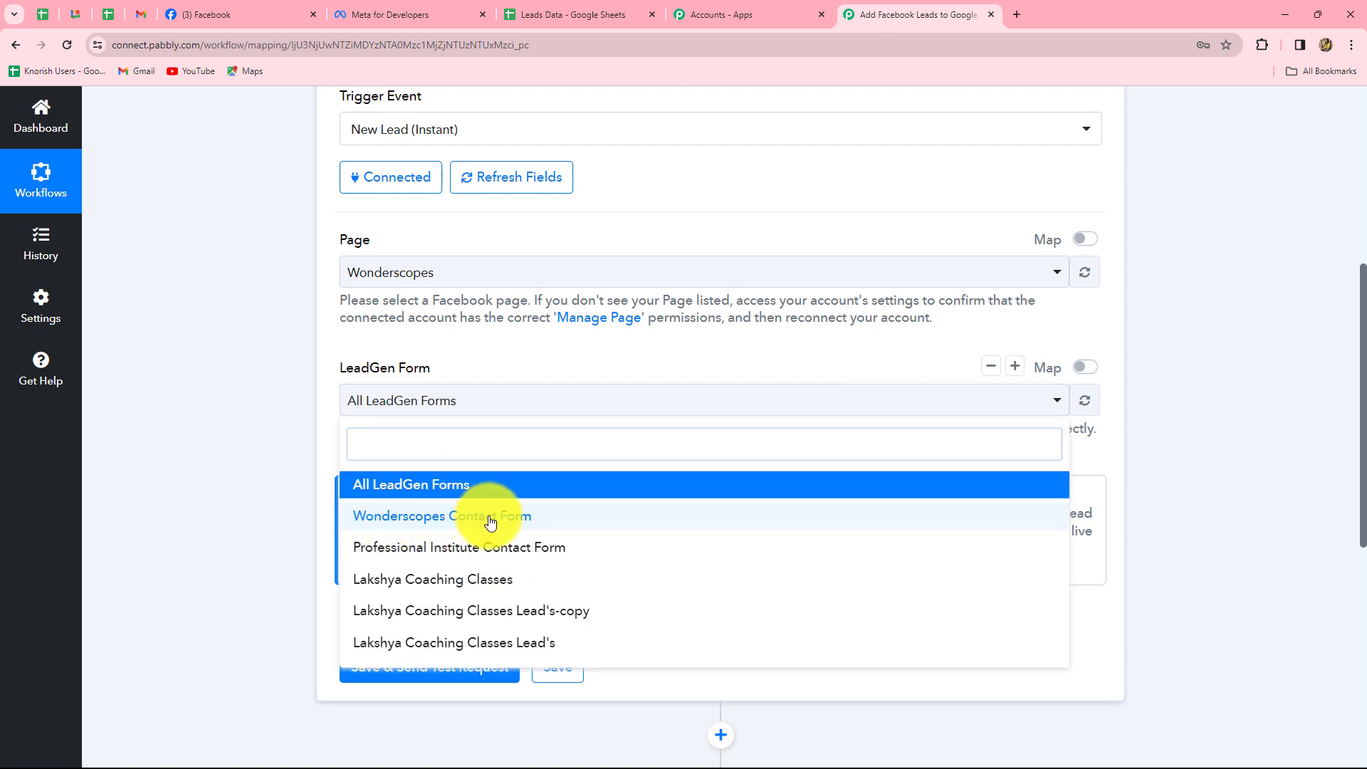
pyautogui.click(489, 519)
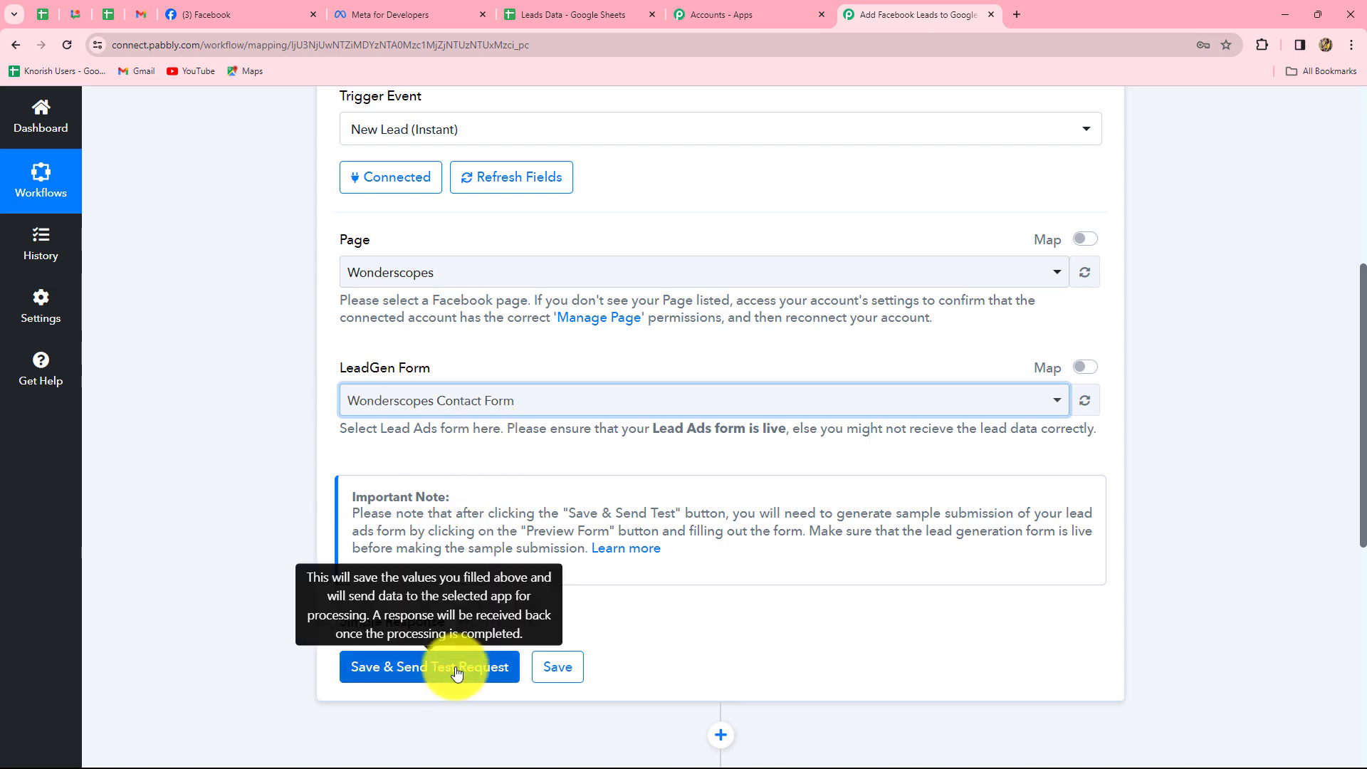
pyautogui.click(456, 674)
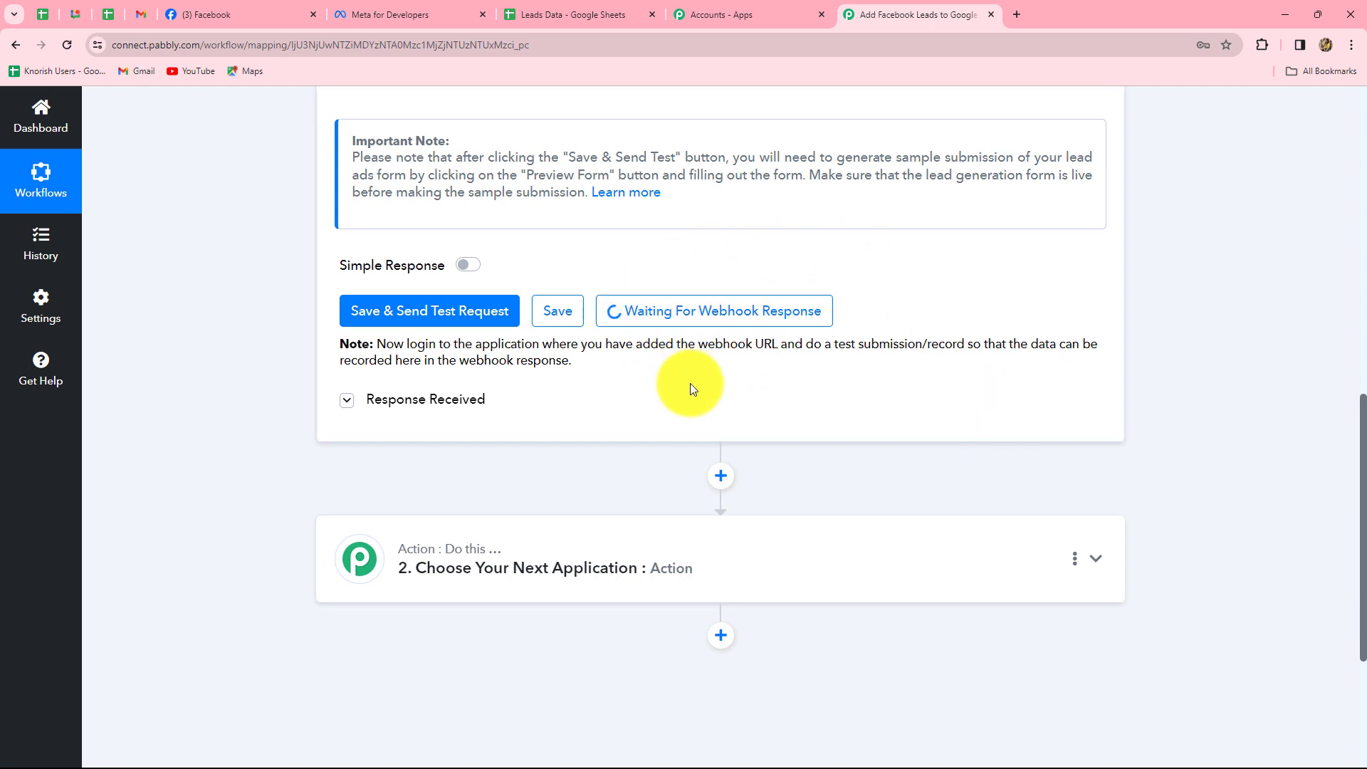
pyautogui.scroll(3, 524, 321)
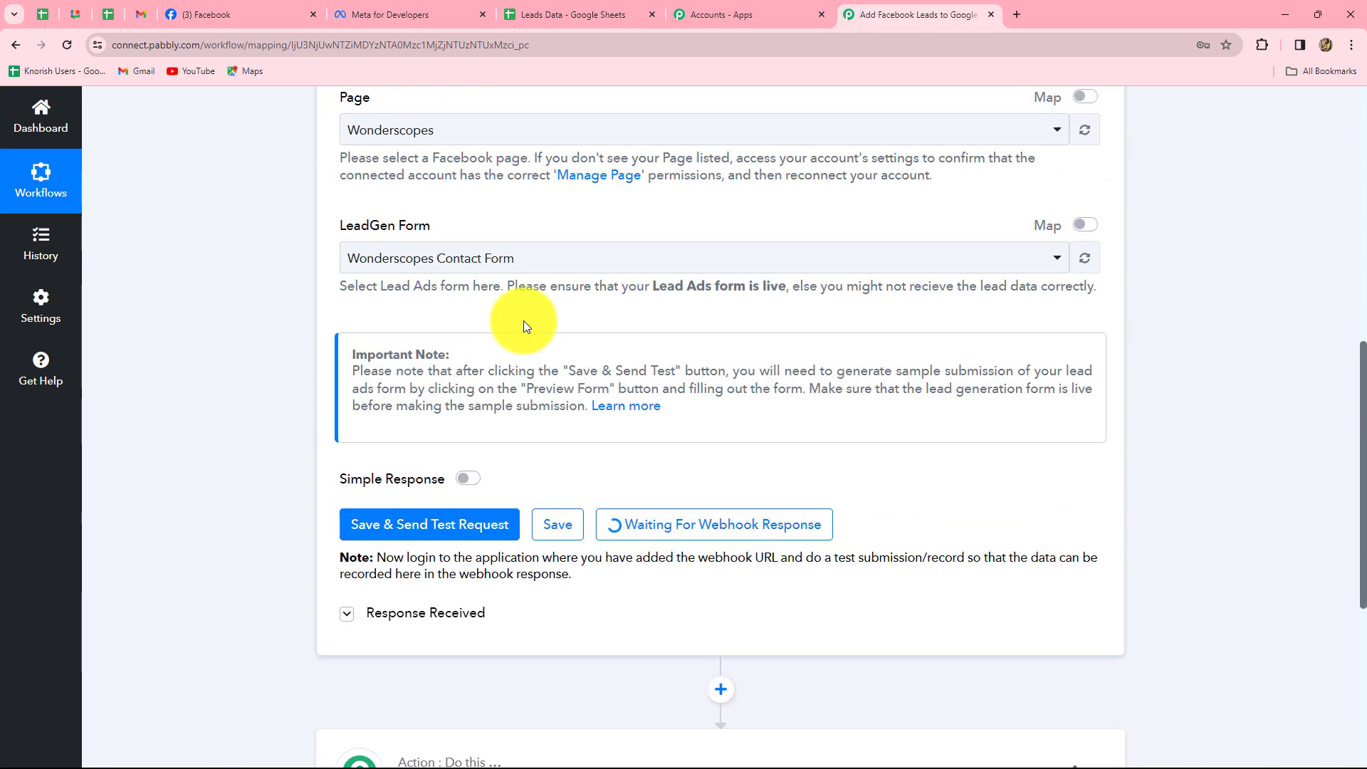
# In Meta for Developers, go to More > Tools and open the Lead Ads Testing Tool.
pyautogui.click(369, 9)
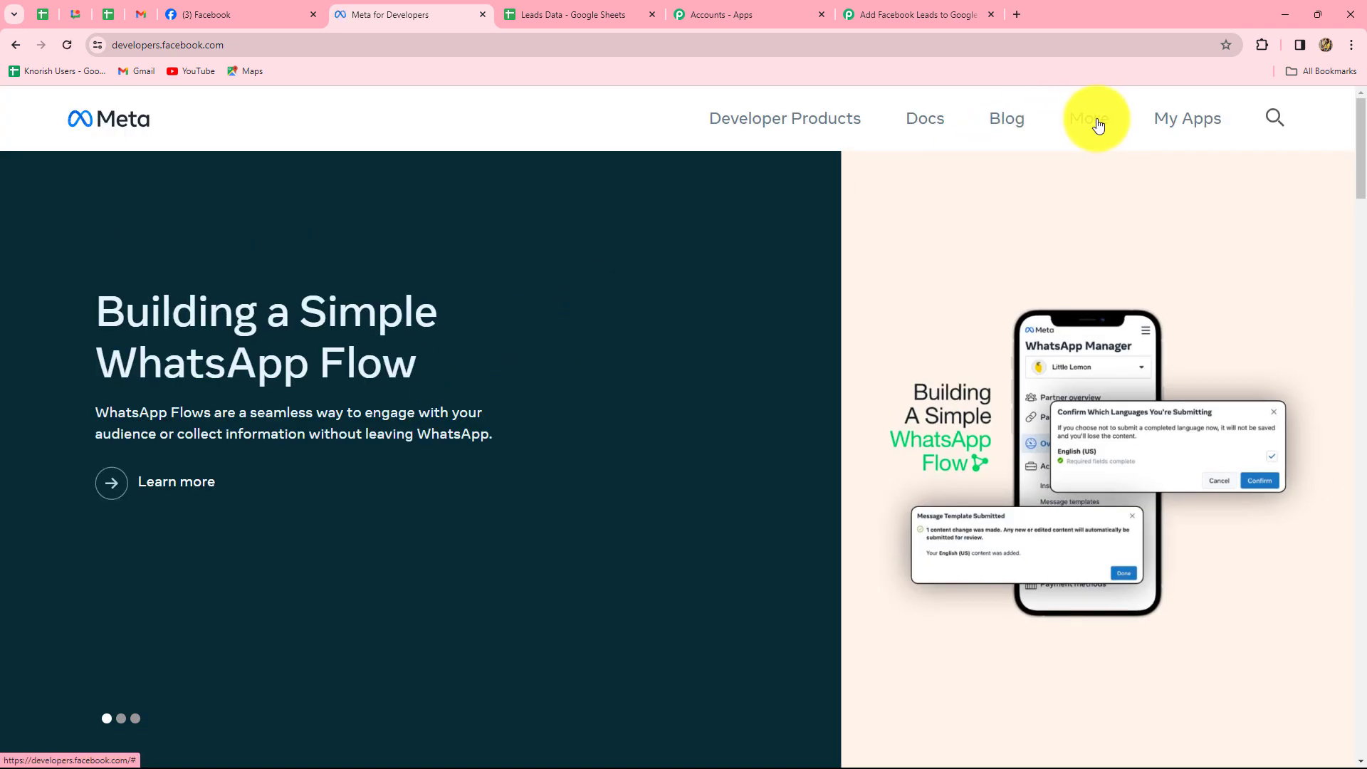
pyautogui.click(1097, 126)
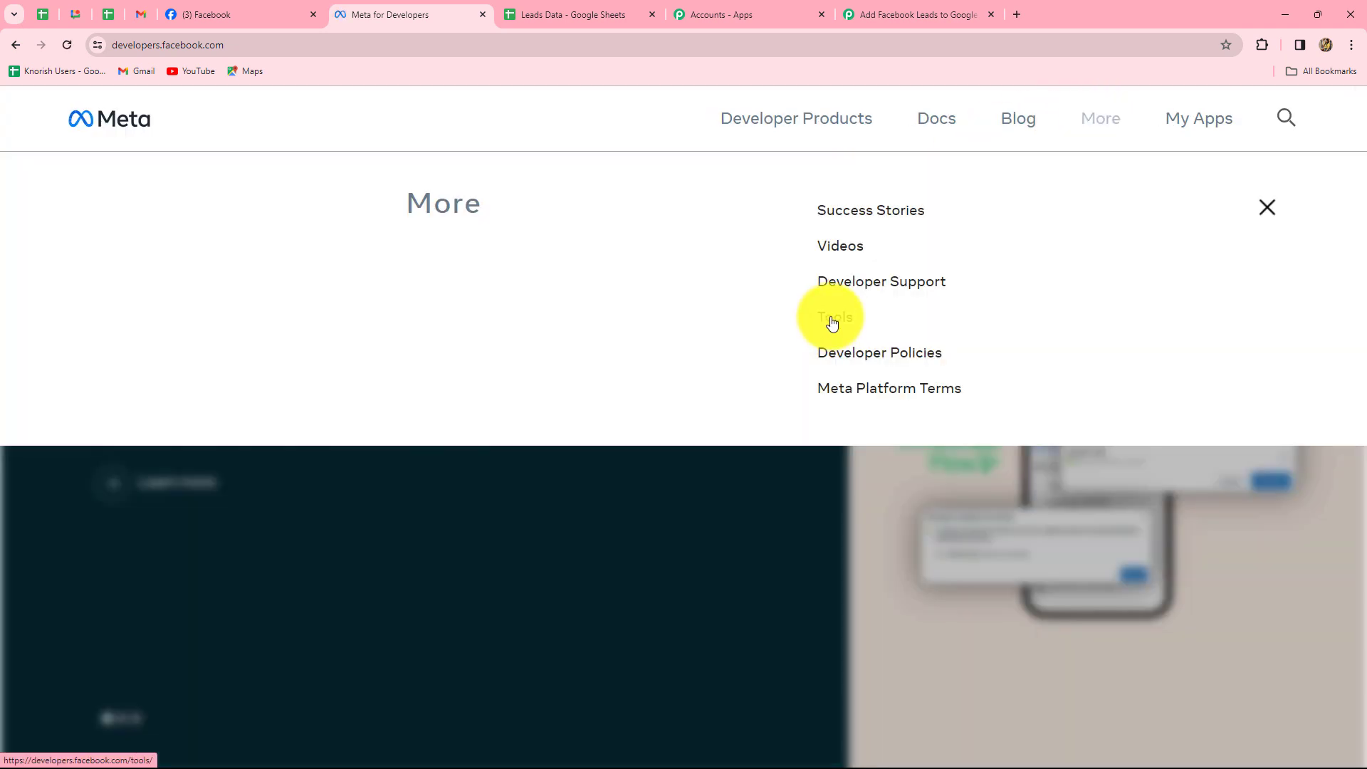
pyautogui.click(831, 324)
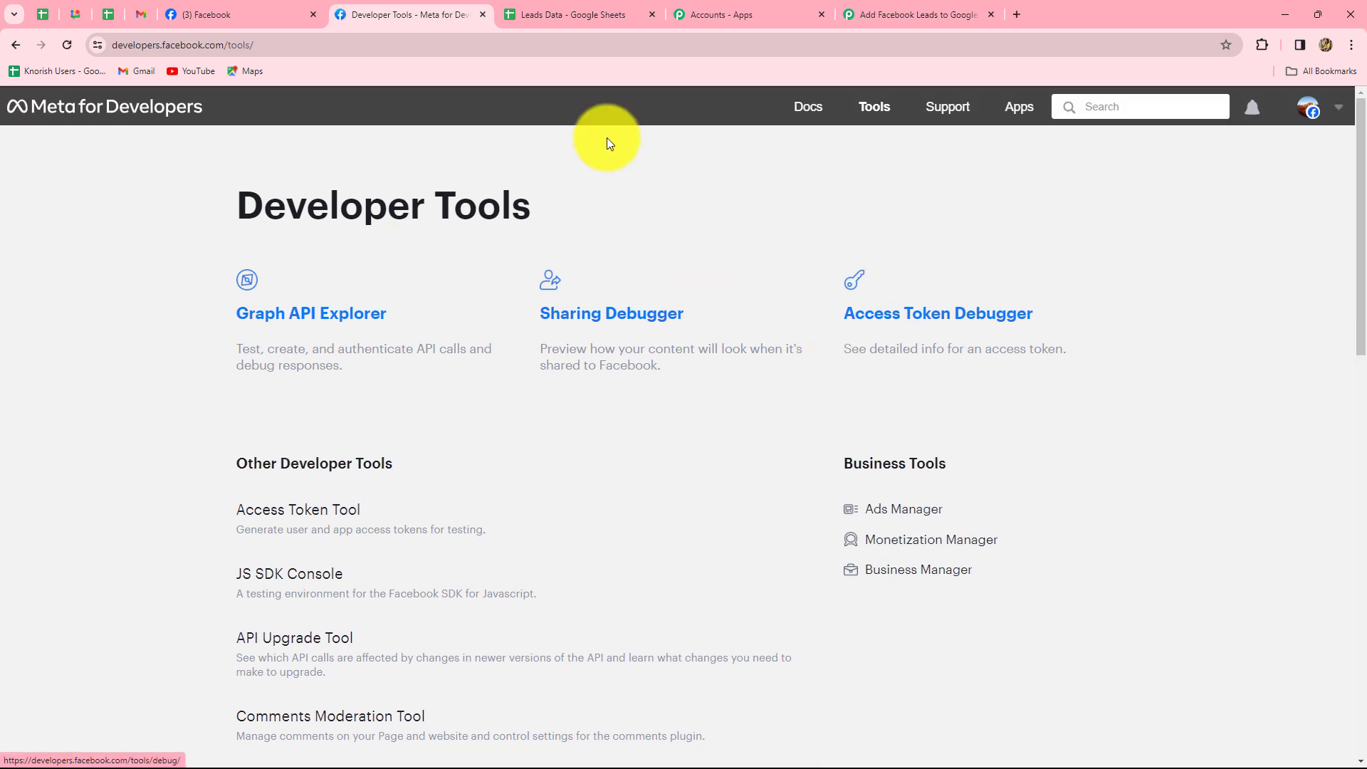
pyautogui.scroll(-5, 503, 406)
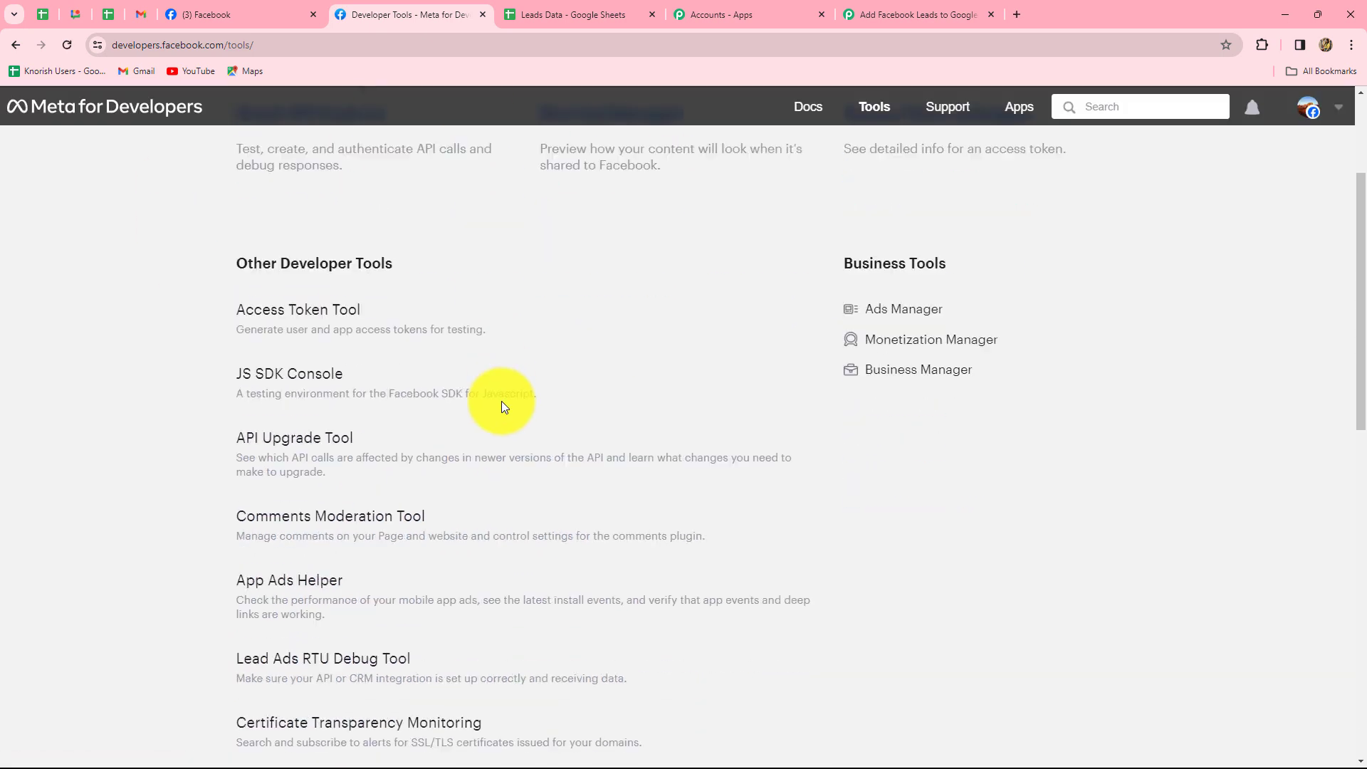
pyautogui.scroll(-3, 501, 406)
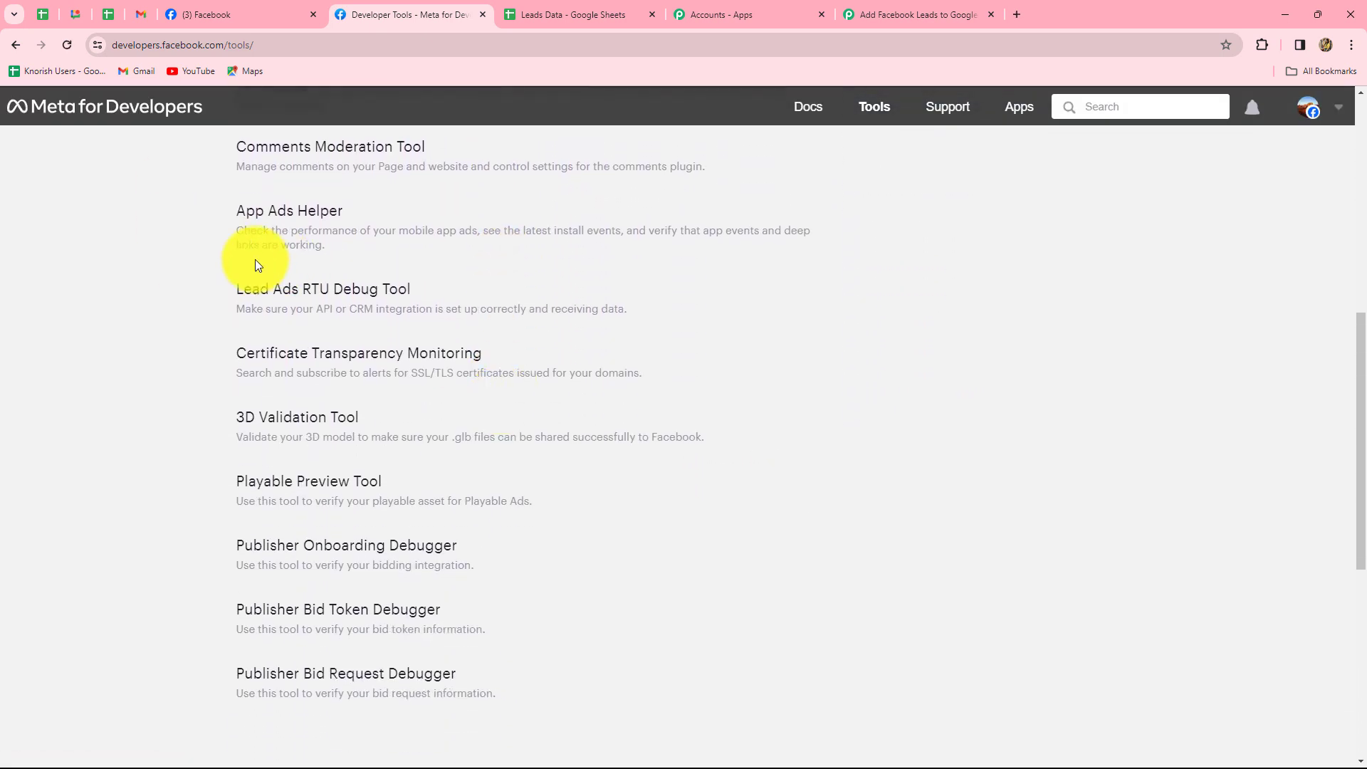
pyautogui.click(378, 293)
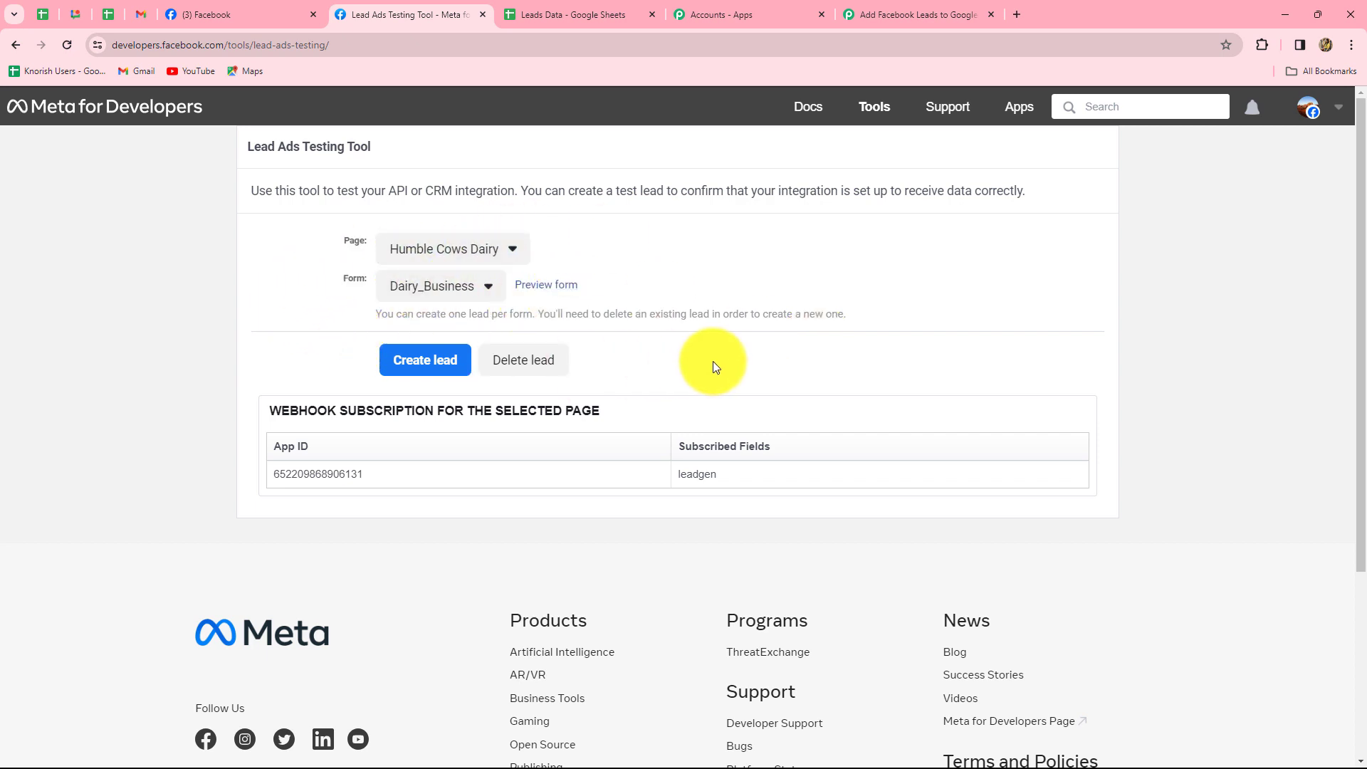
# Set the testing tool's Page to Wonderscopes.
pyautogui.click(488, 251)
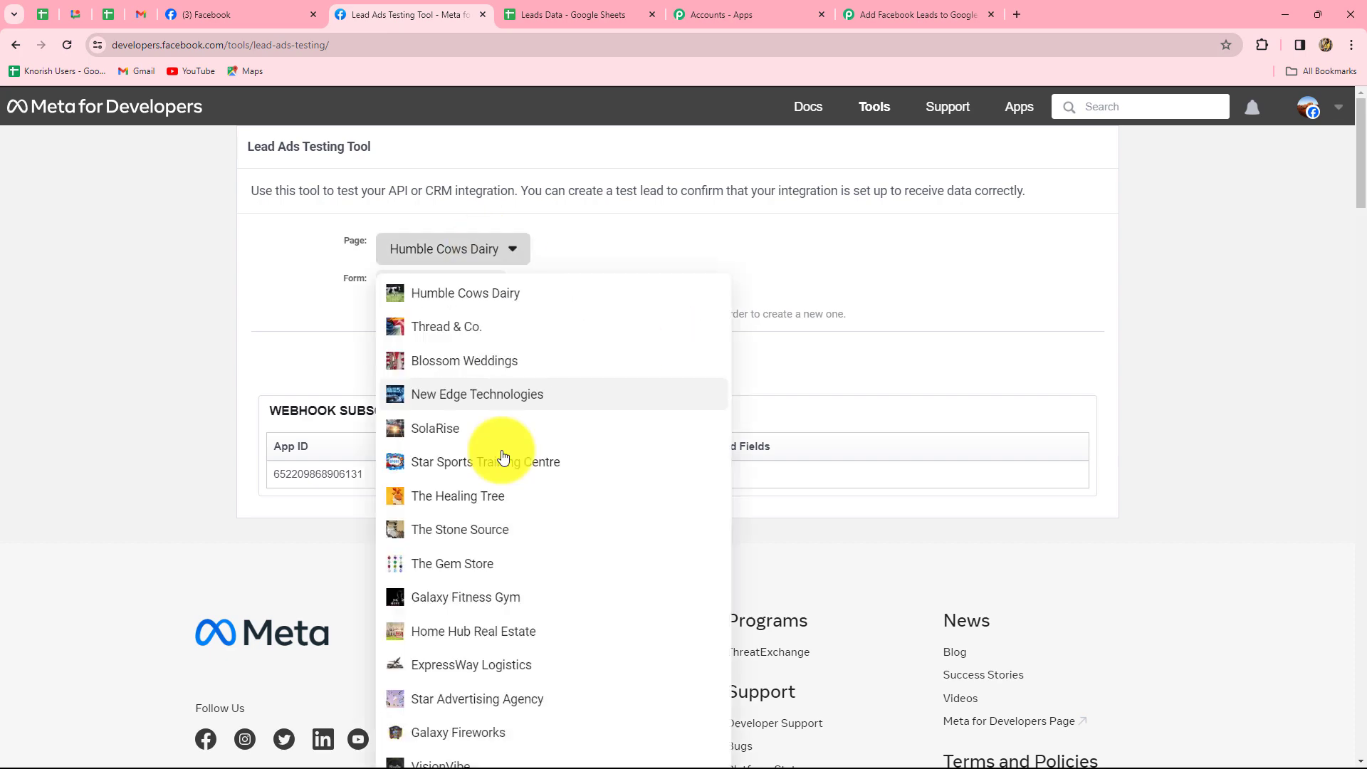
pyautogui.scroll(-5, 510, 525)
pyautogui.click(469, 417)
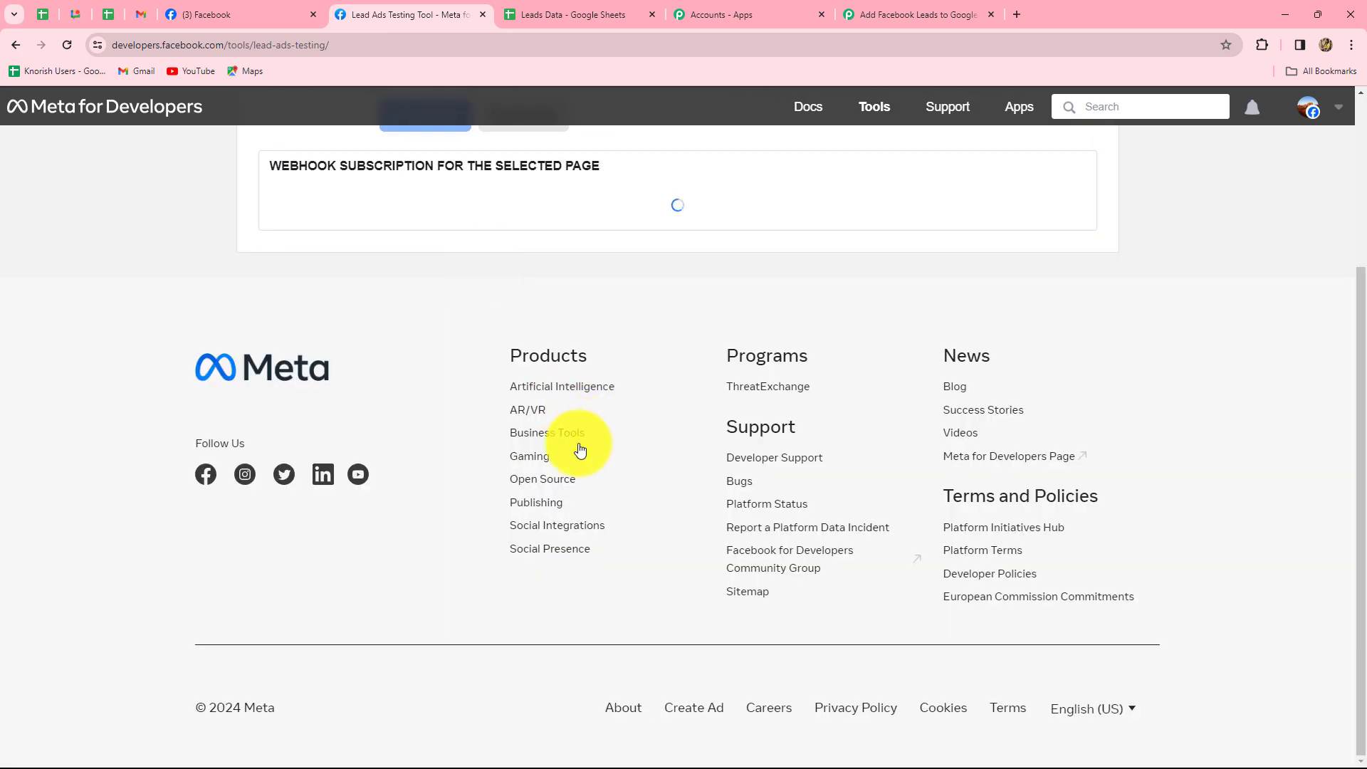
pyautogui.scroll(1, 517, 483)
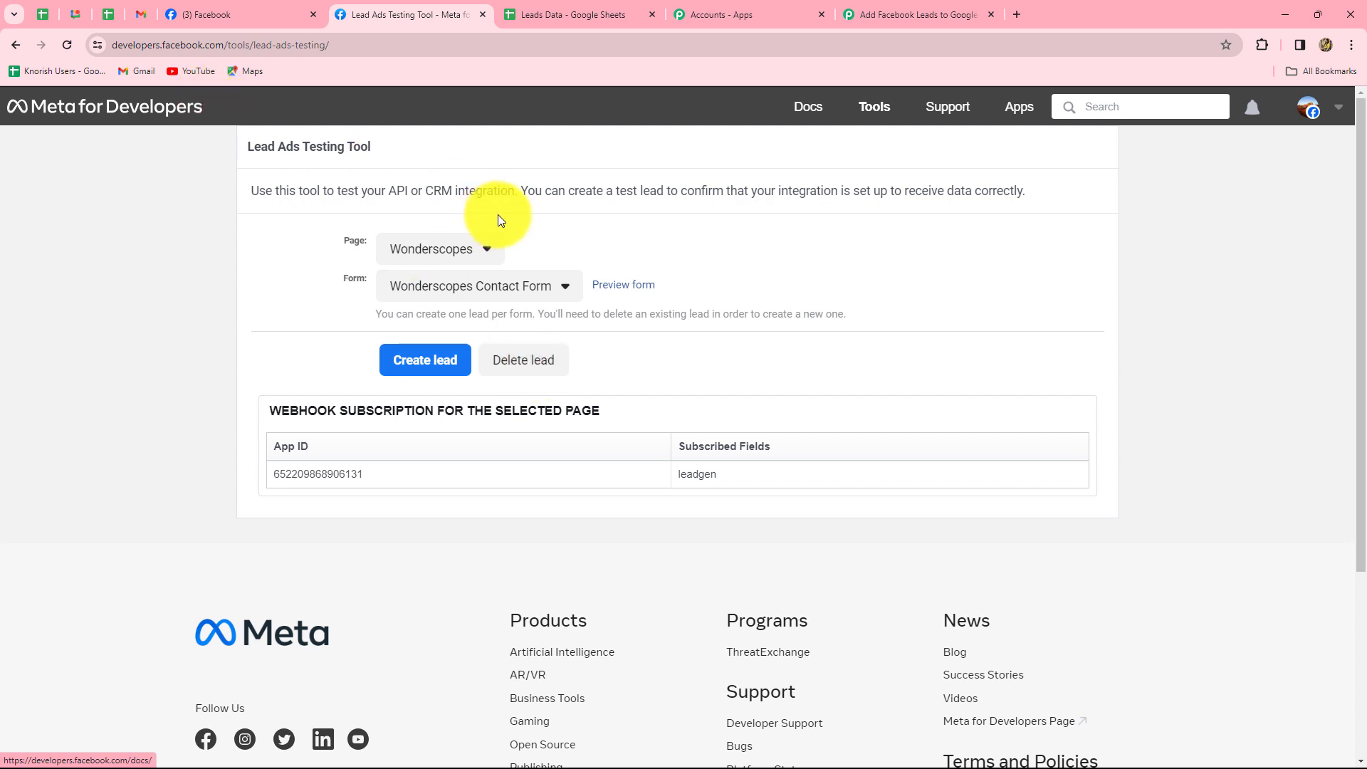
# Preview the Wonderscopes form and fill in a test email, full name and phone number.
pyautogui.click(630, 288)
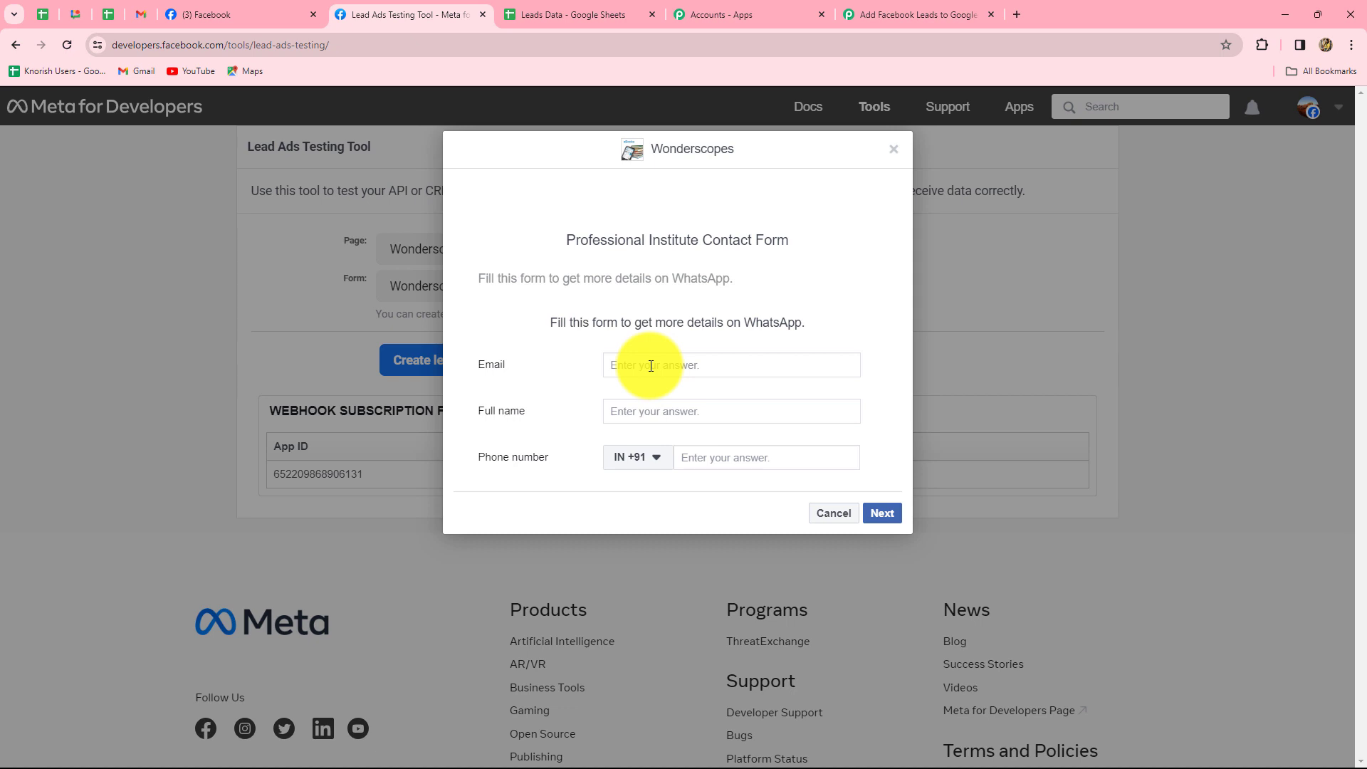
pyautogui.click(651, 366)
pyautogui.hotkey('ctrl', 'v')
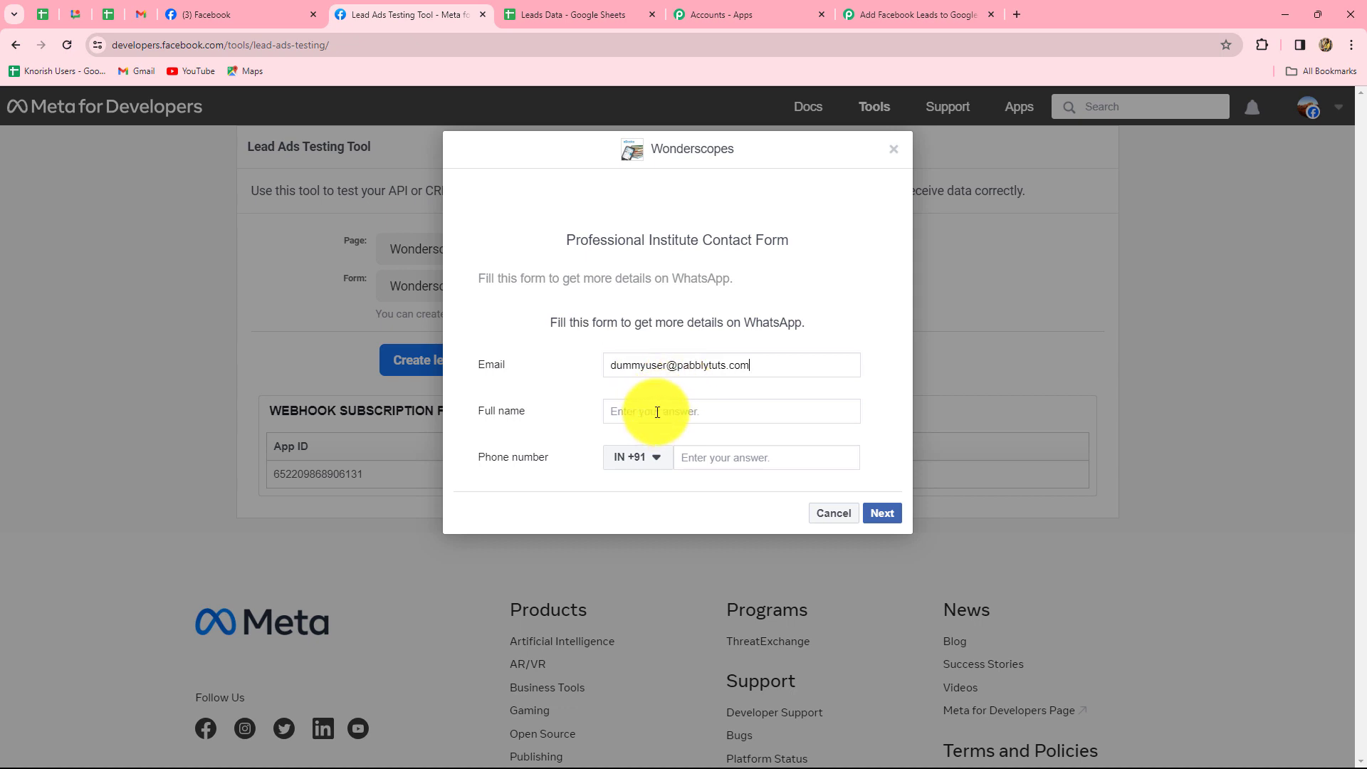
pyautogui.click(657, 412)
pyautogui.press('capslock')
pyautogui.write('Dummy User')
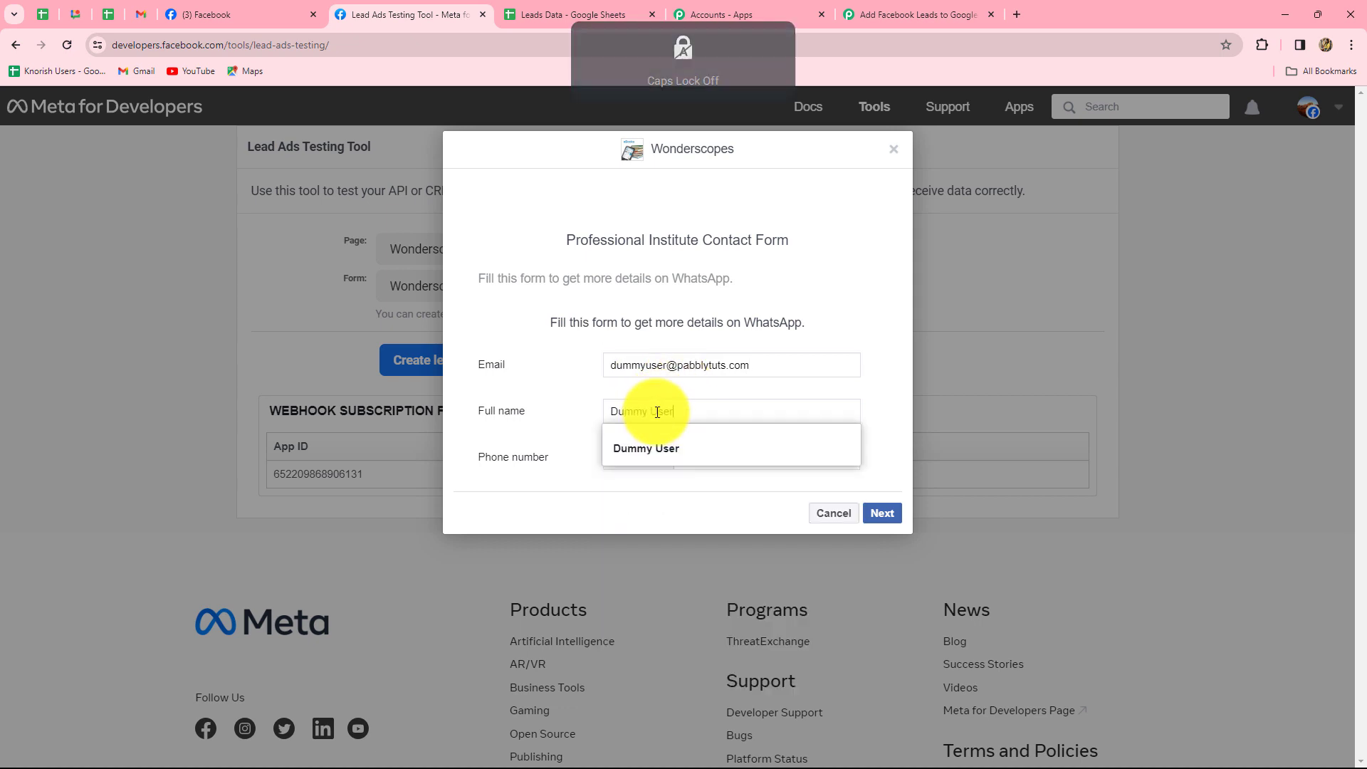
pyautogui.click(572, 422)
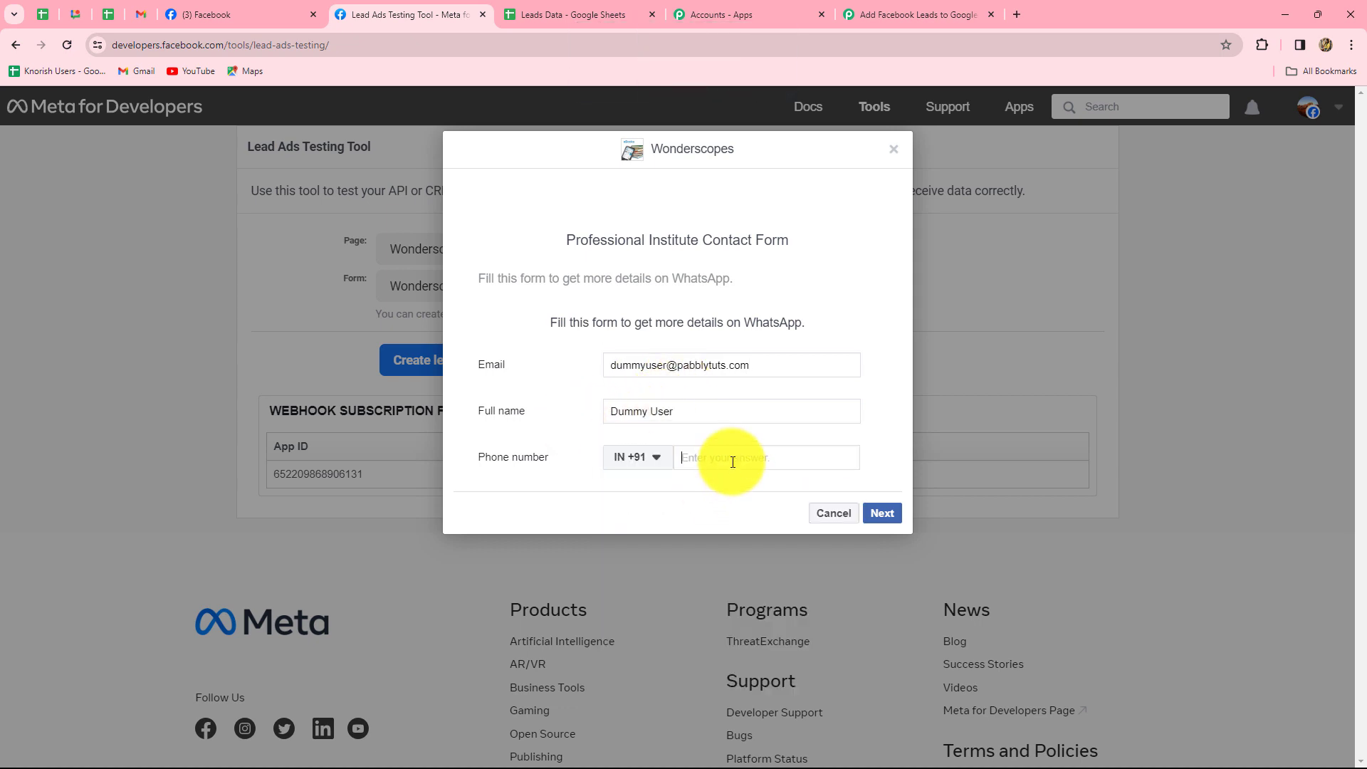
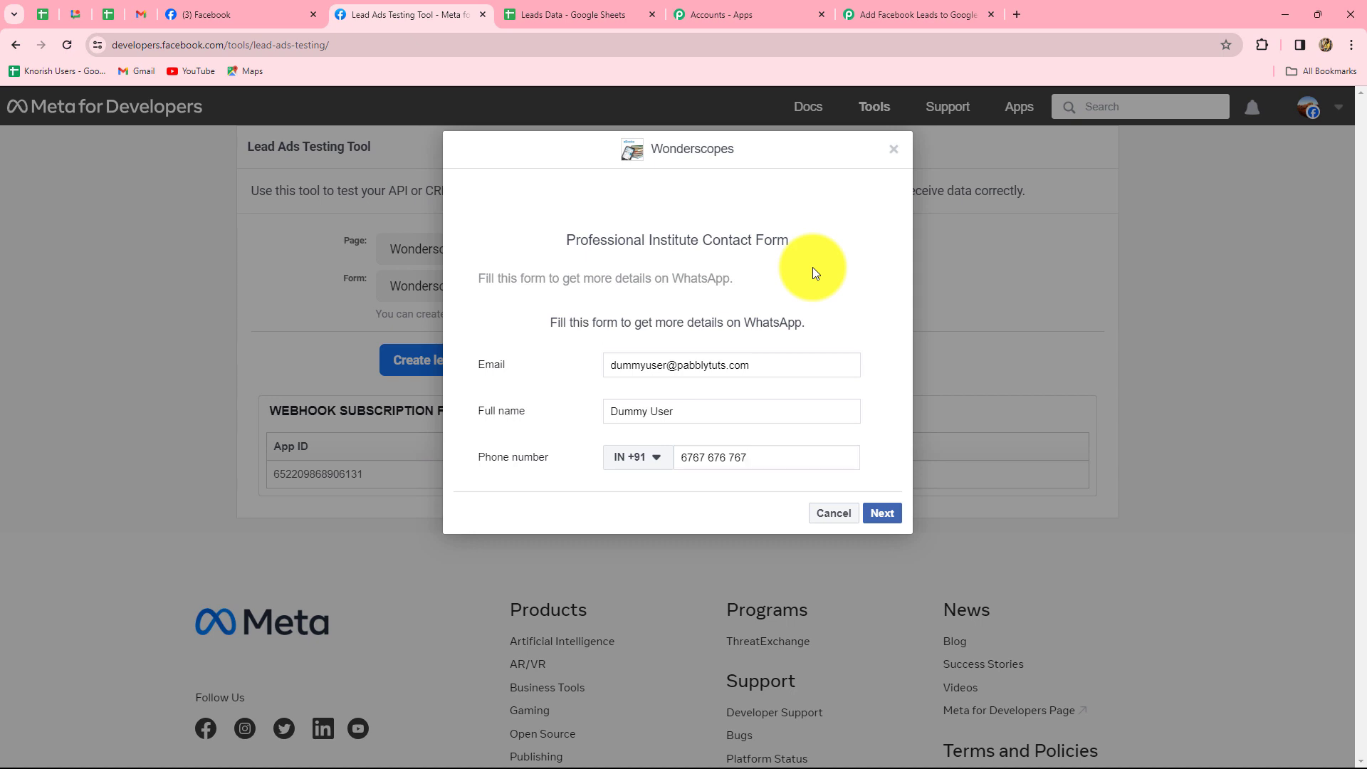
# Submit the test lead and go back to the Pabbly workflow.
pyautogui.click(885, 513)
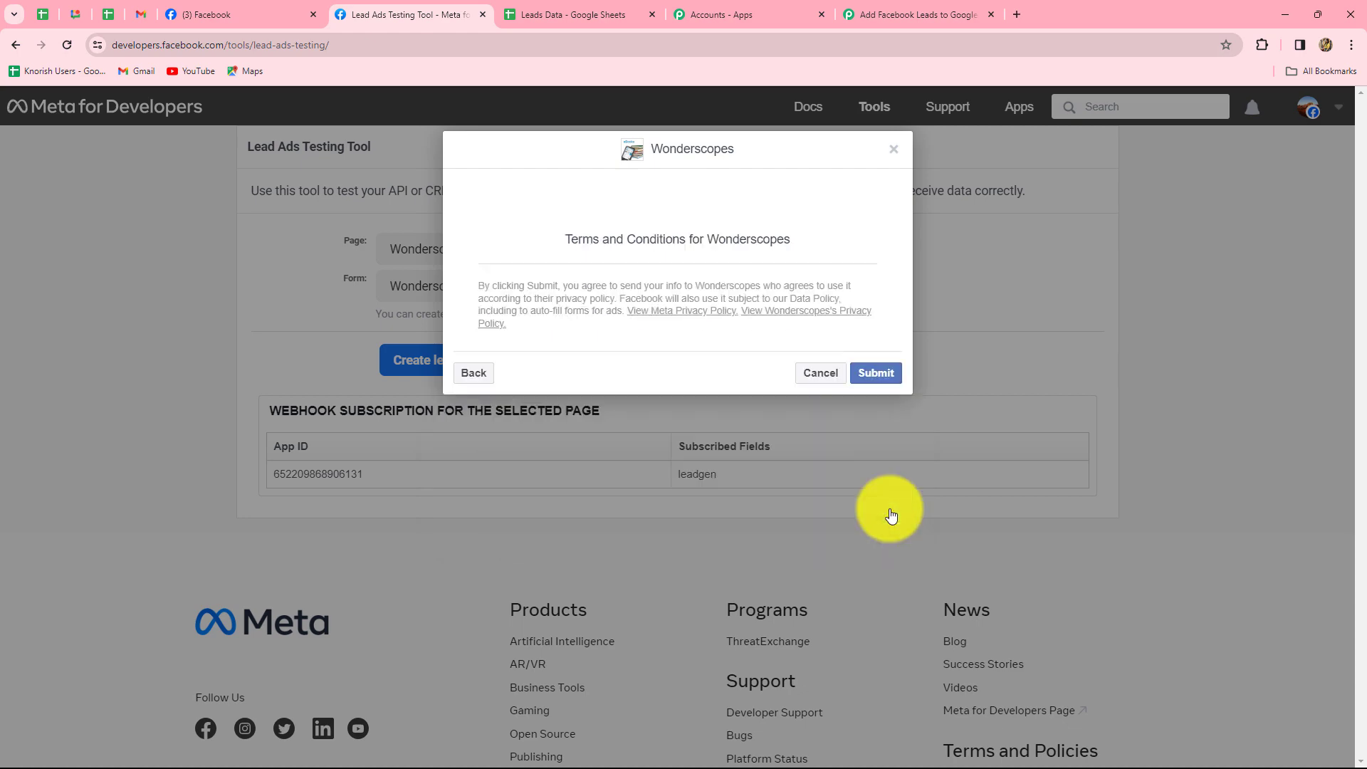
pyautogui.click(877, 377)
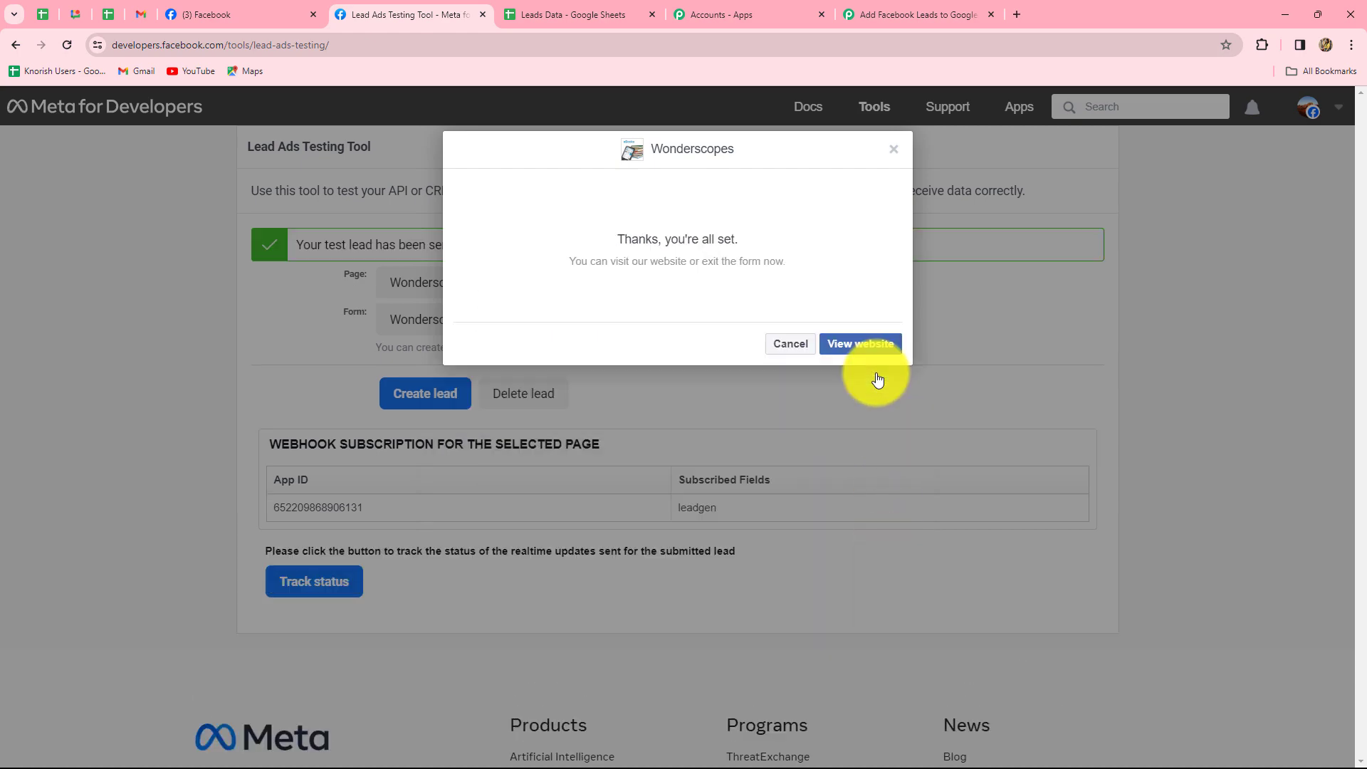
pyautogui.click(918, 14)
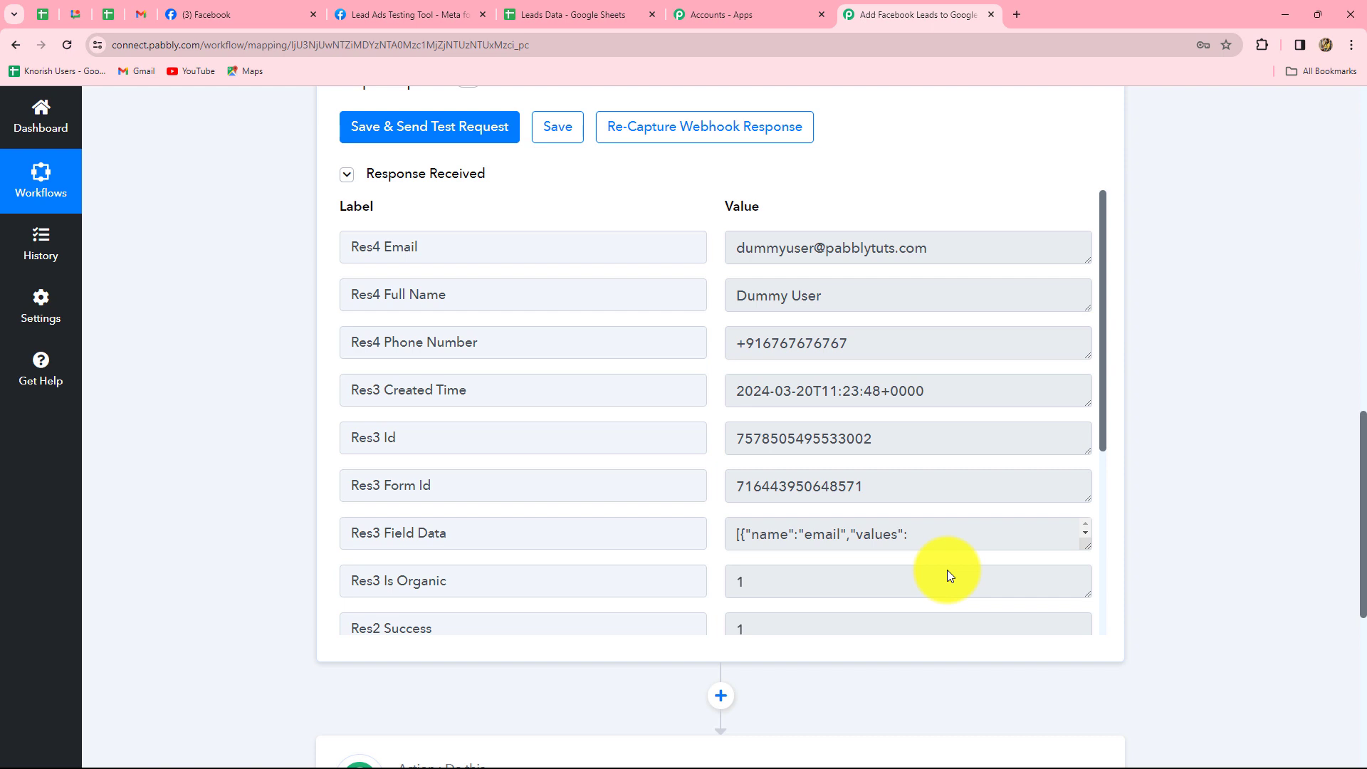
# Compare the received lead fields with the Leads Data sheet's Name, Email and Phone Number columns.
pyautogui.scroll(-4, 1343, 366)
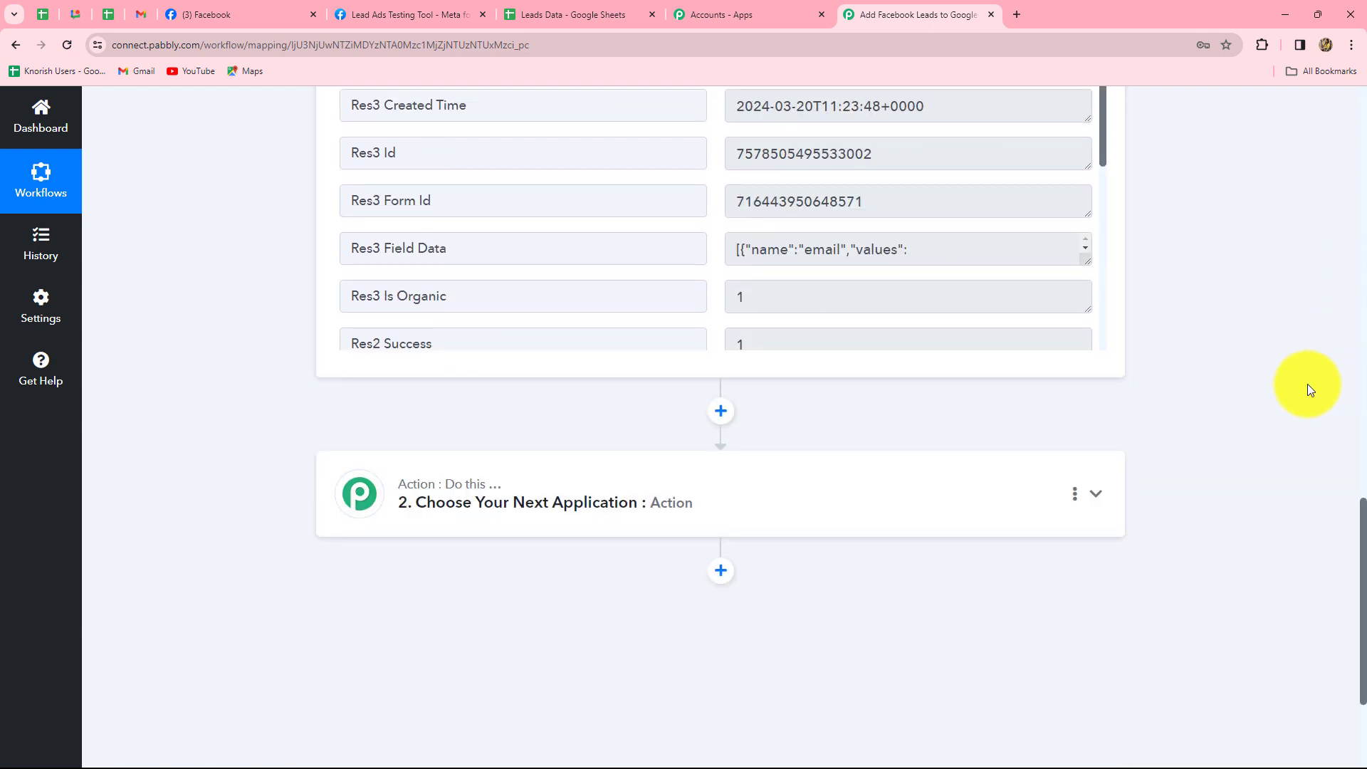
pyautogui.scroll(4, 1305, 388)
pyautogui.scroll(-5, 1306, 388)
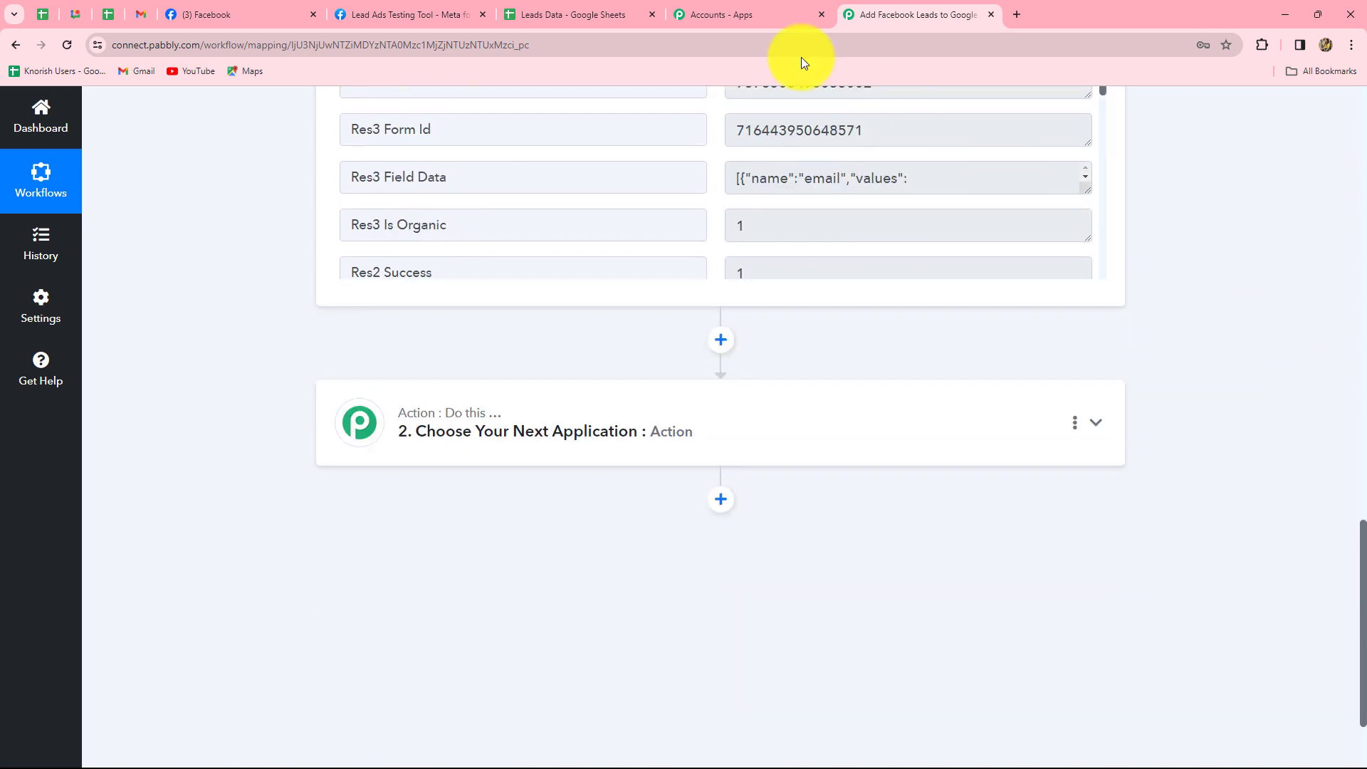
pyautogui.click(575, 6)
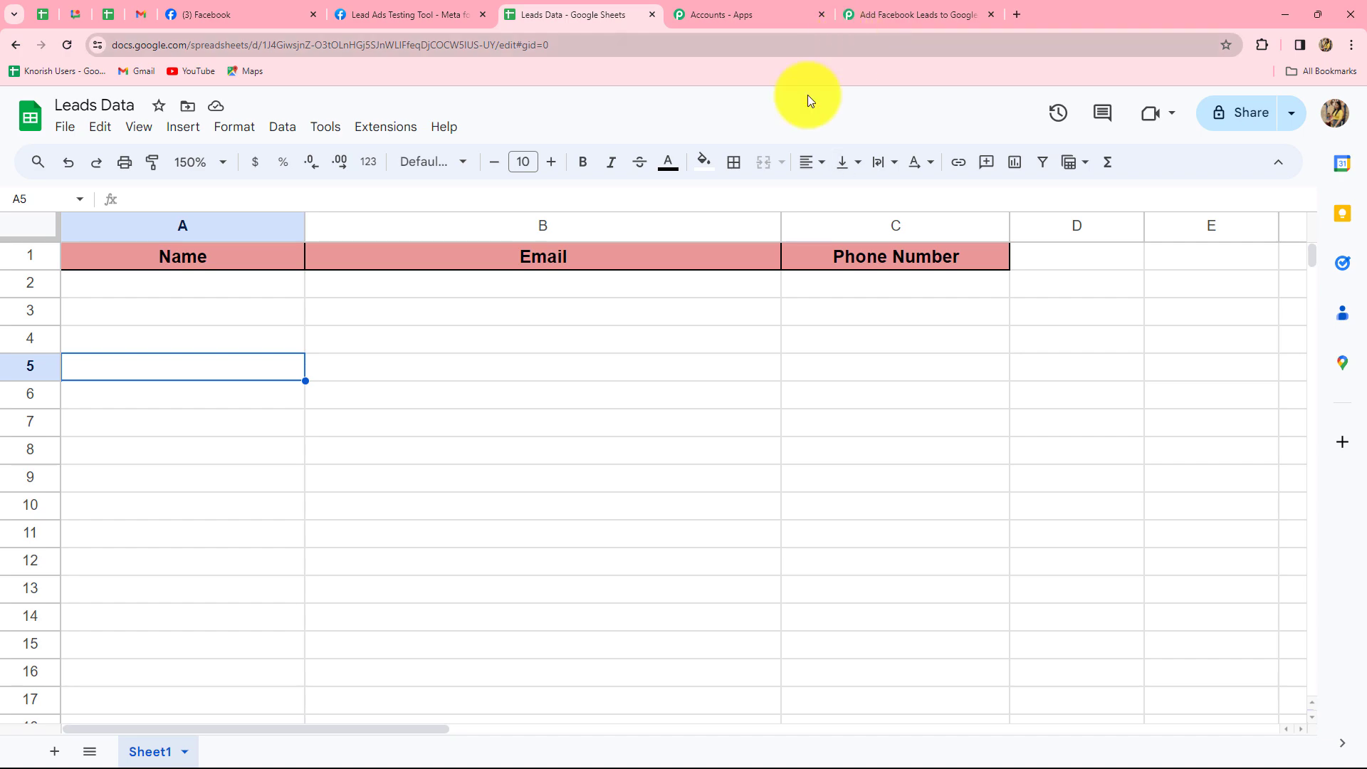
pyautogui.click(865, 14)
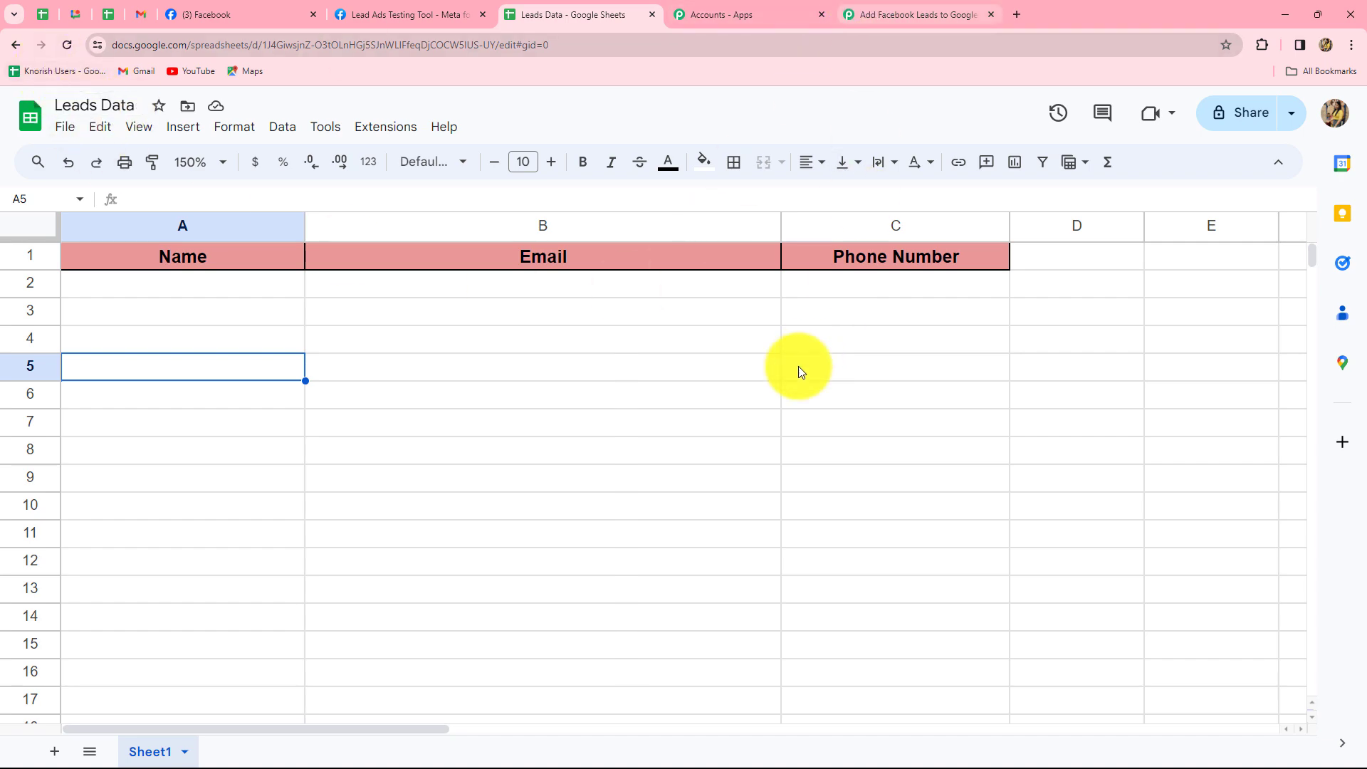
pyautogui.click(733, 430)
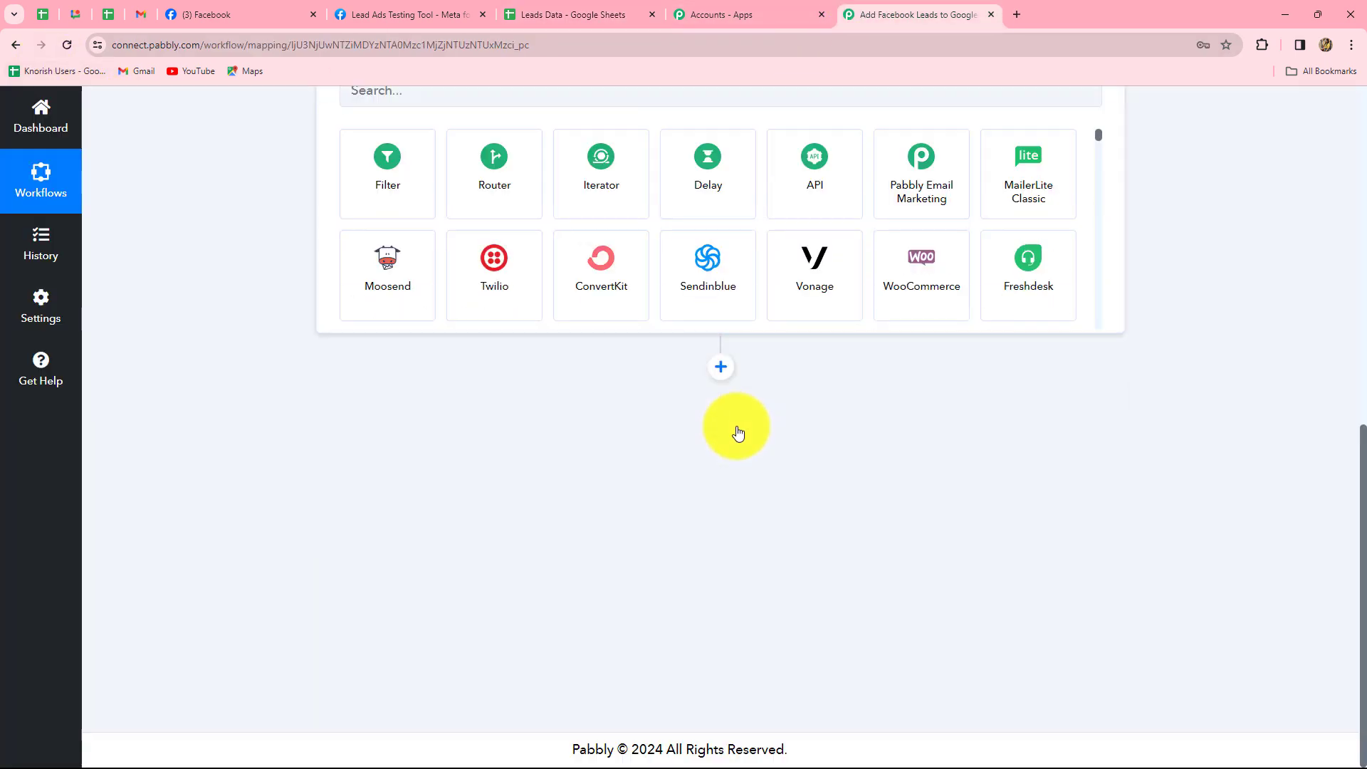
# Search 'Google' and set the action to Google Sheets with event Add New Row.
pyautogui.click(356, 393)
pyautogui.write('G')
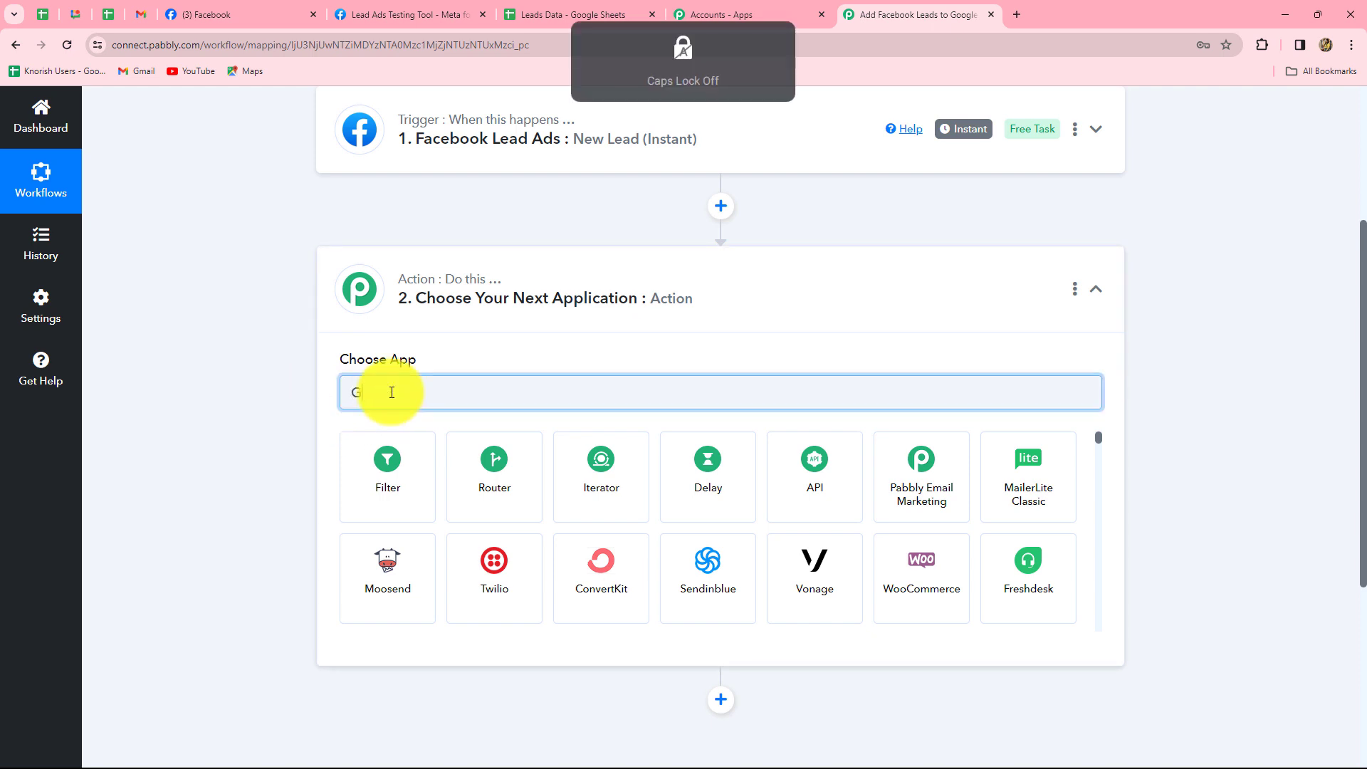
pyautogui.write('oogle')
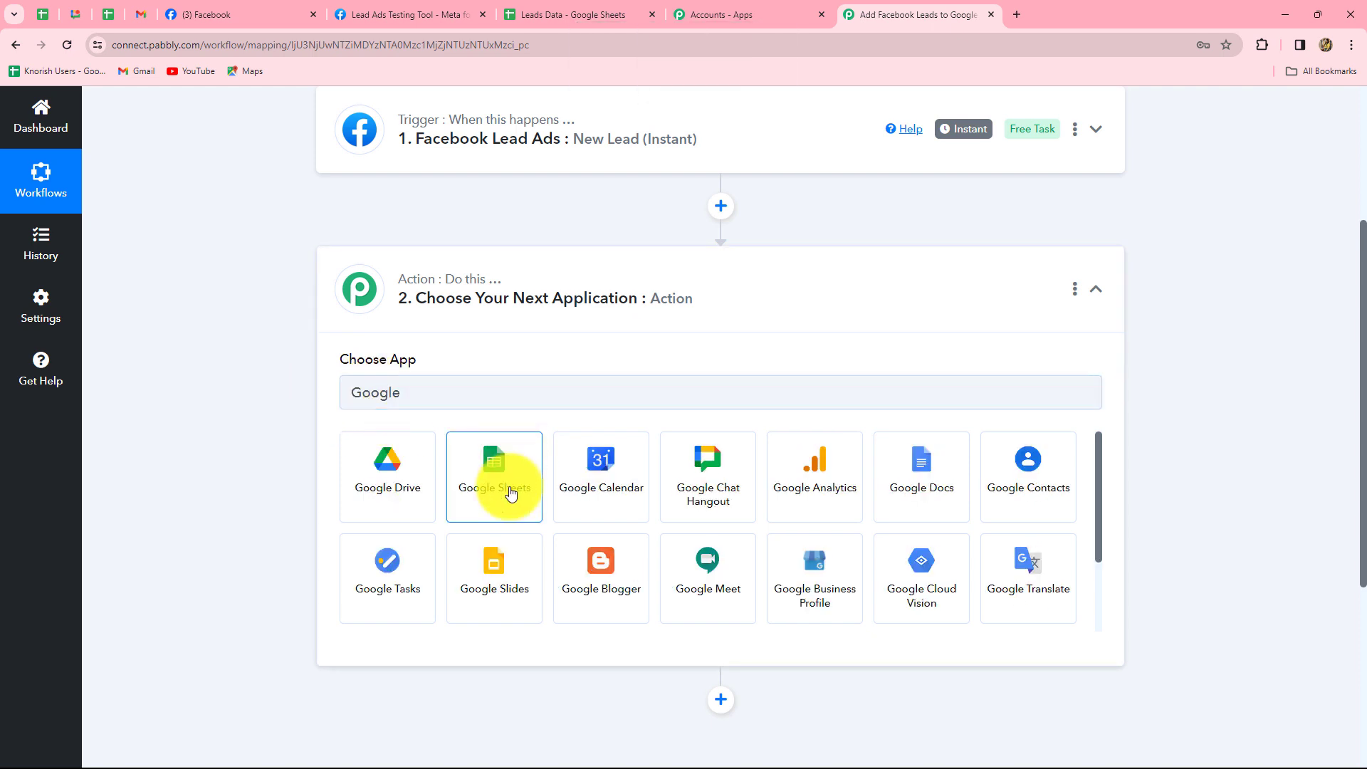
pyautogui.click(510, 487)
pyautogui.click(458, 466)
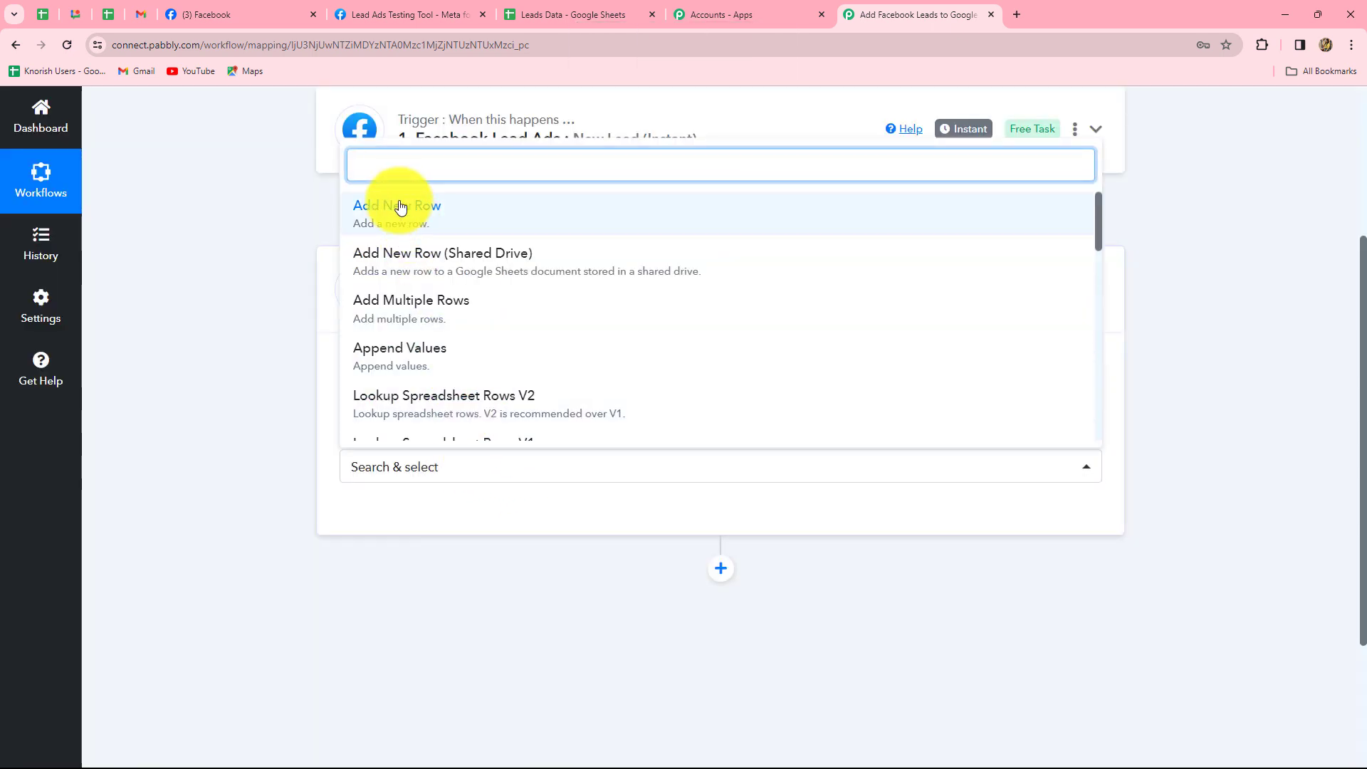
pyautogui.click(397, 203)
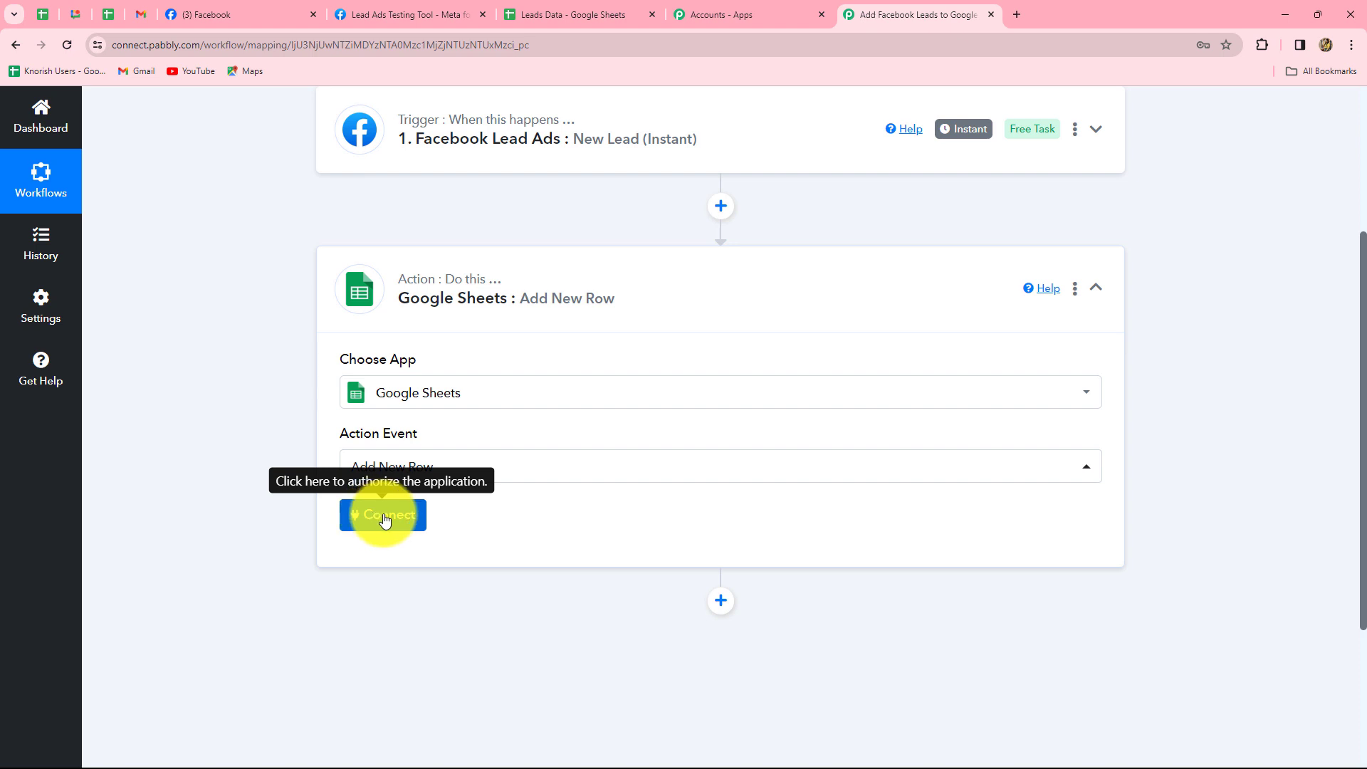
# Connect the action via the existing Google Sheets #45 connection and save.
pyautogui.click(385, 518)
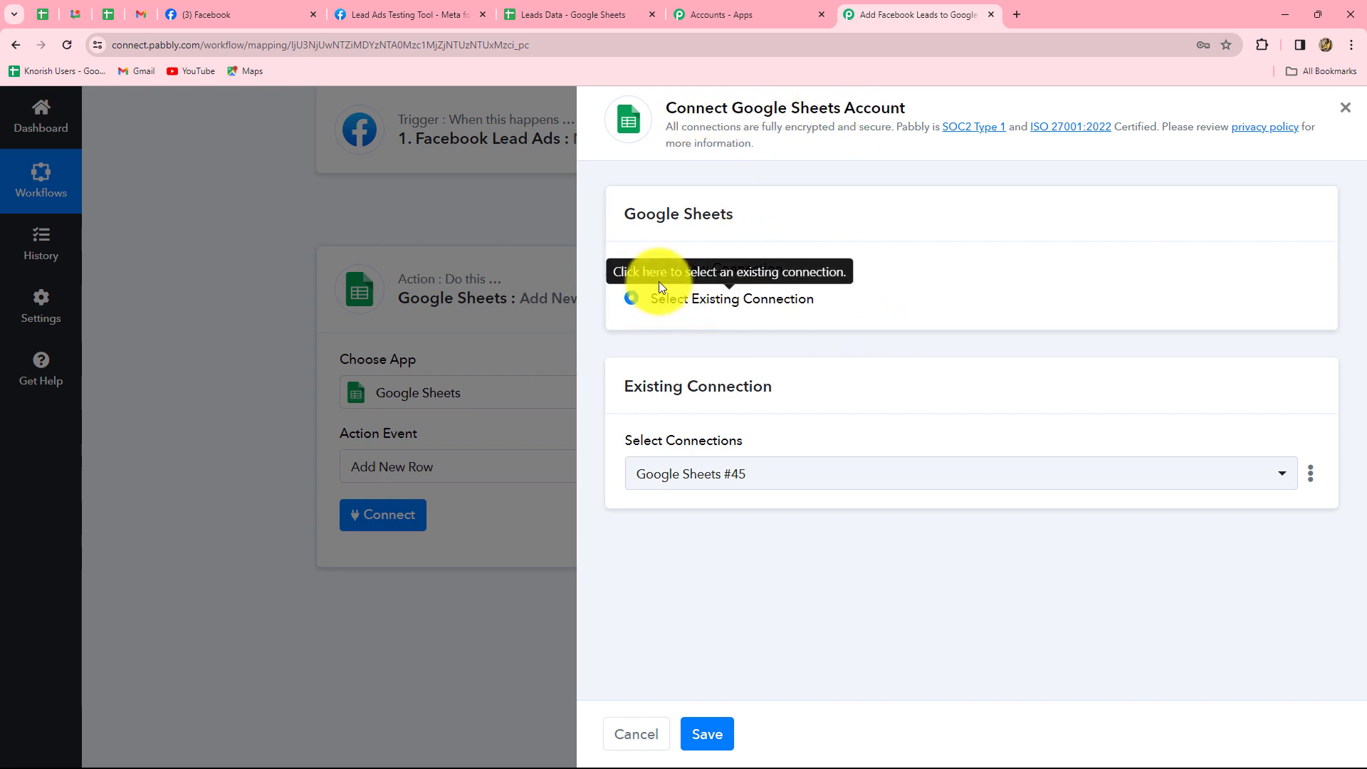
pyautogui.click(632, 274)
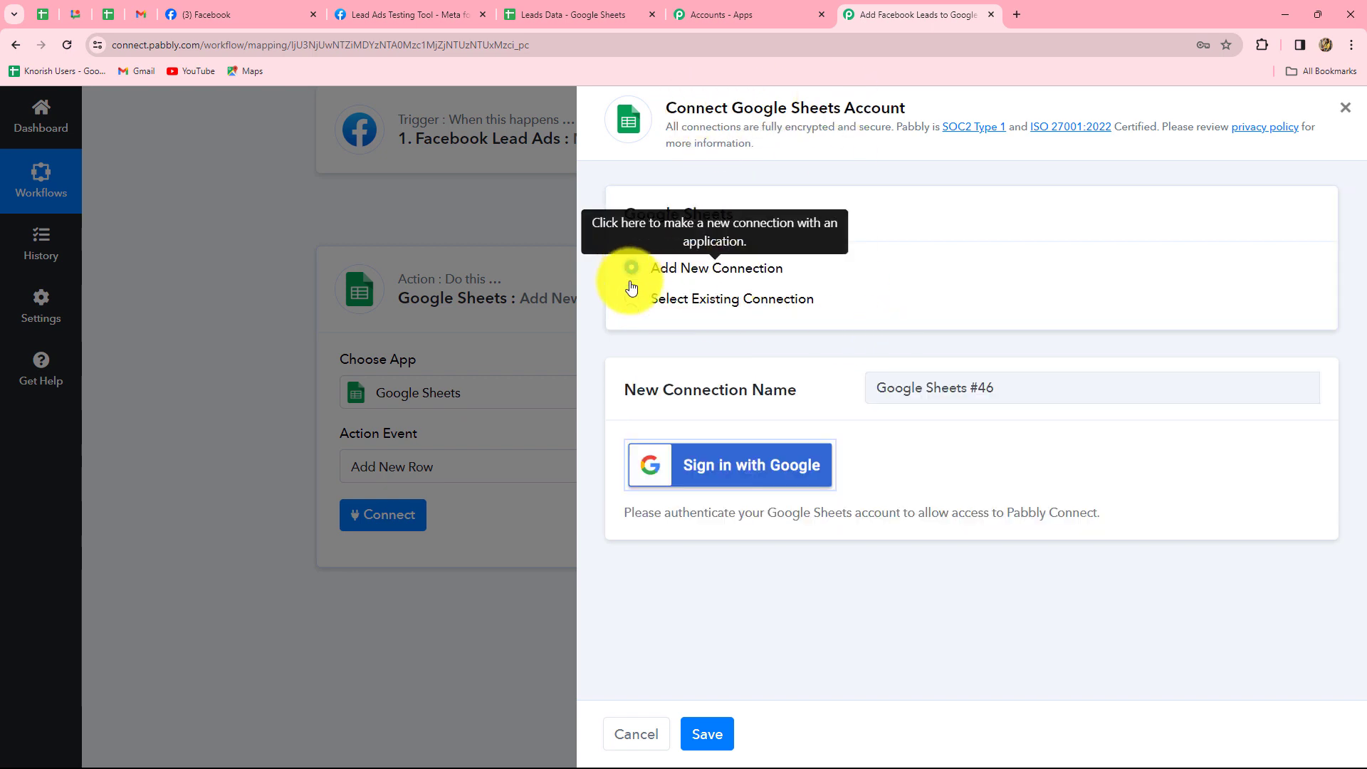
pyautogui.click(633, 300)
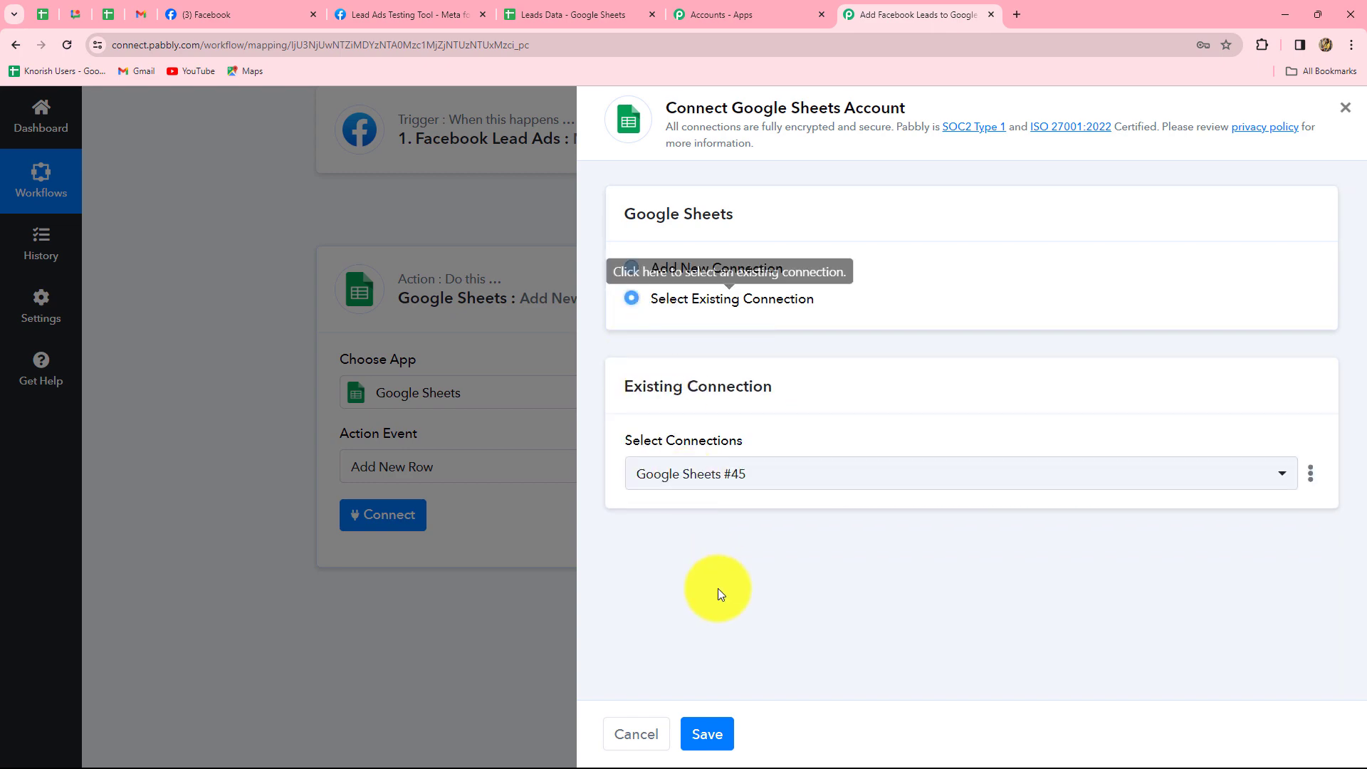
pyautogui.click(698, 733)
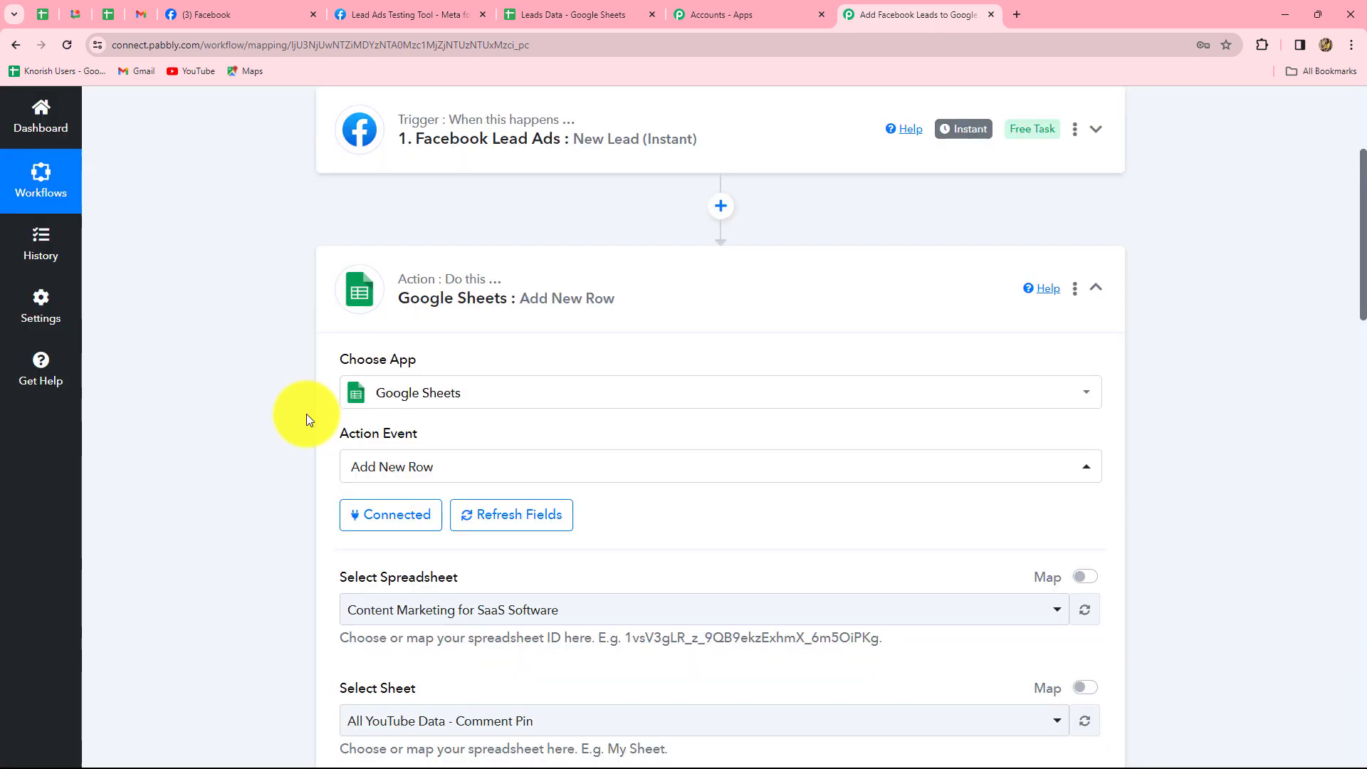
# Pick the Leads Data spreadsheet so Sheet1's Name, Email and Phone Number fields load.
pyautogui.scroll(-4, 306, 419)
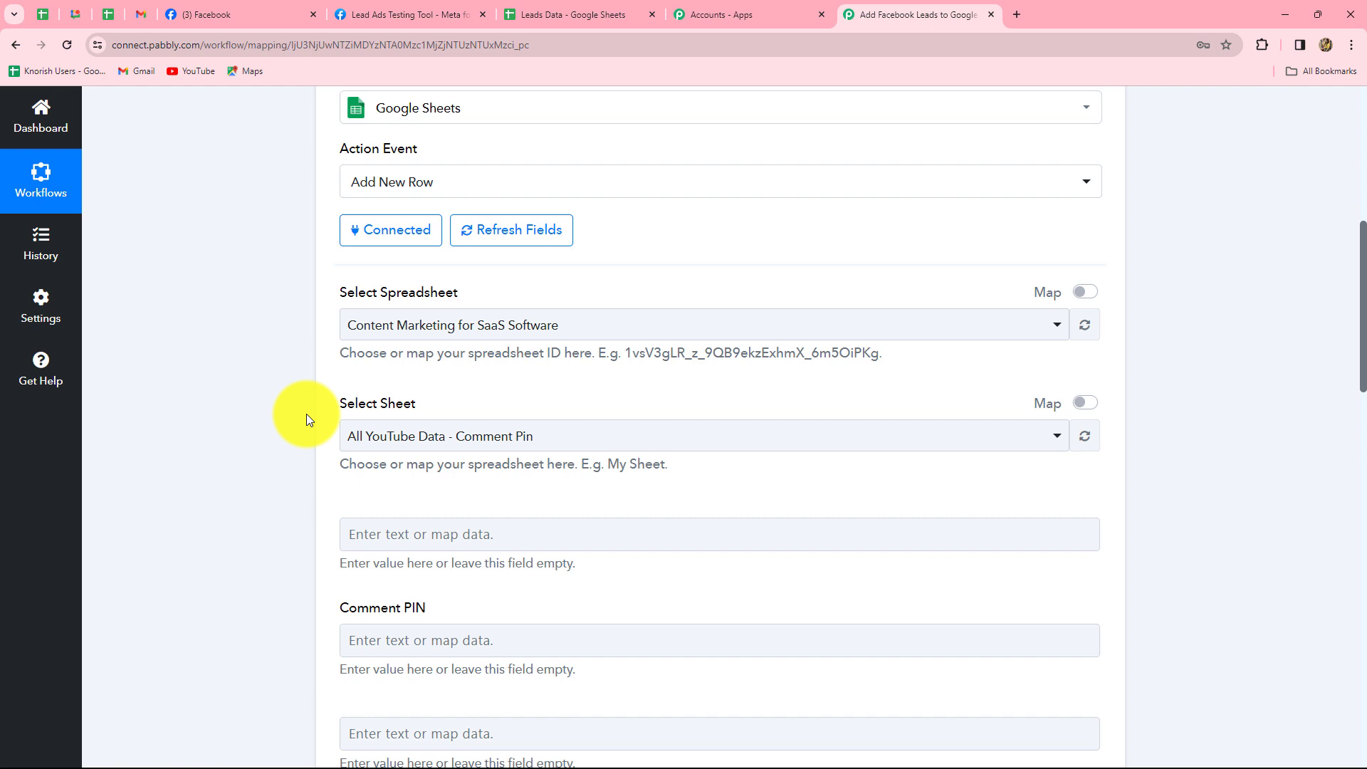
pyautogui.click(620, 329)
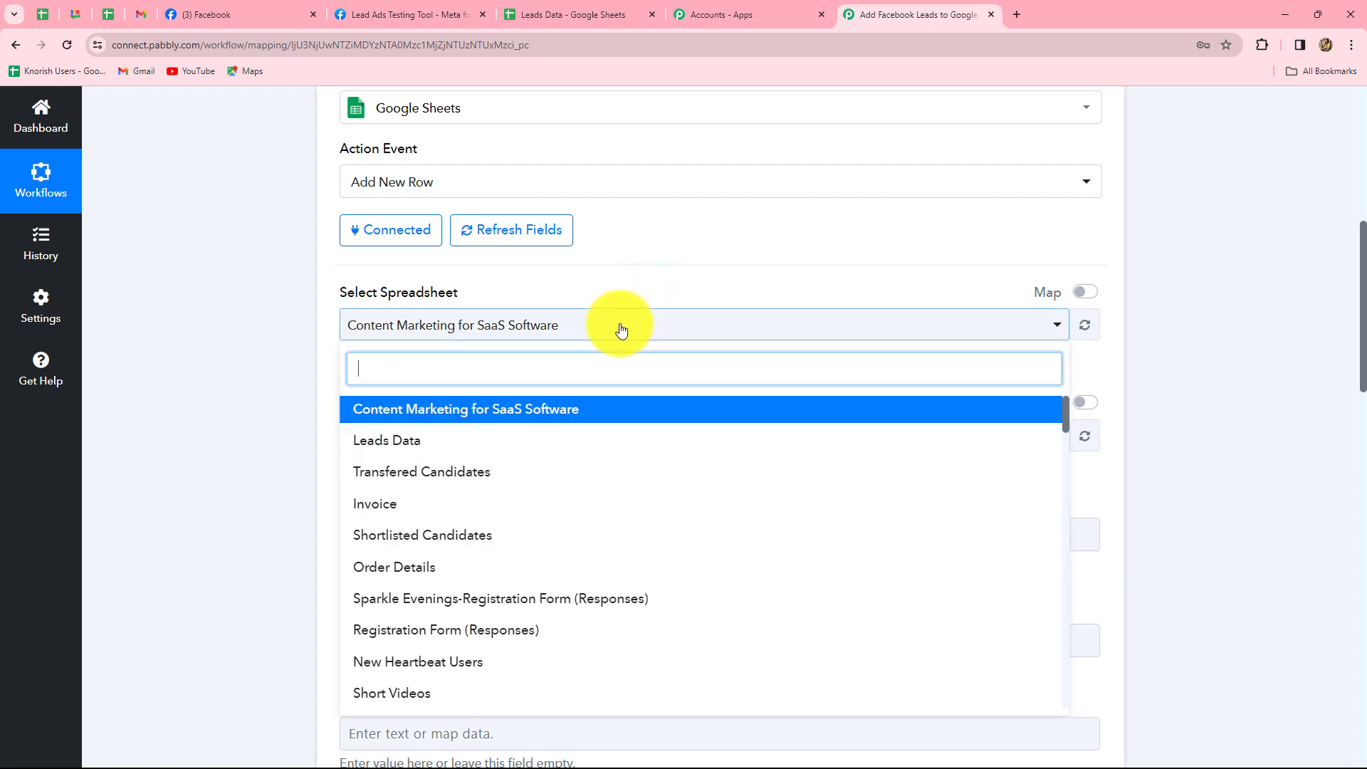
pyautogui.click(391, 443)
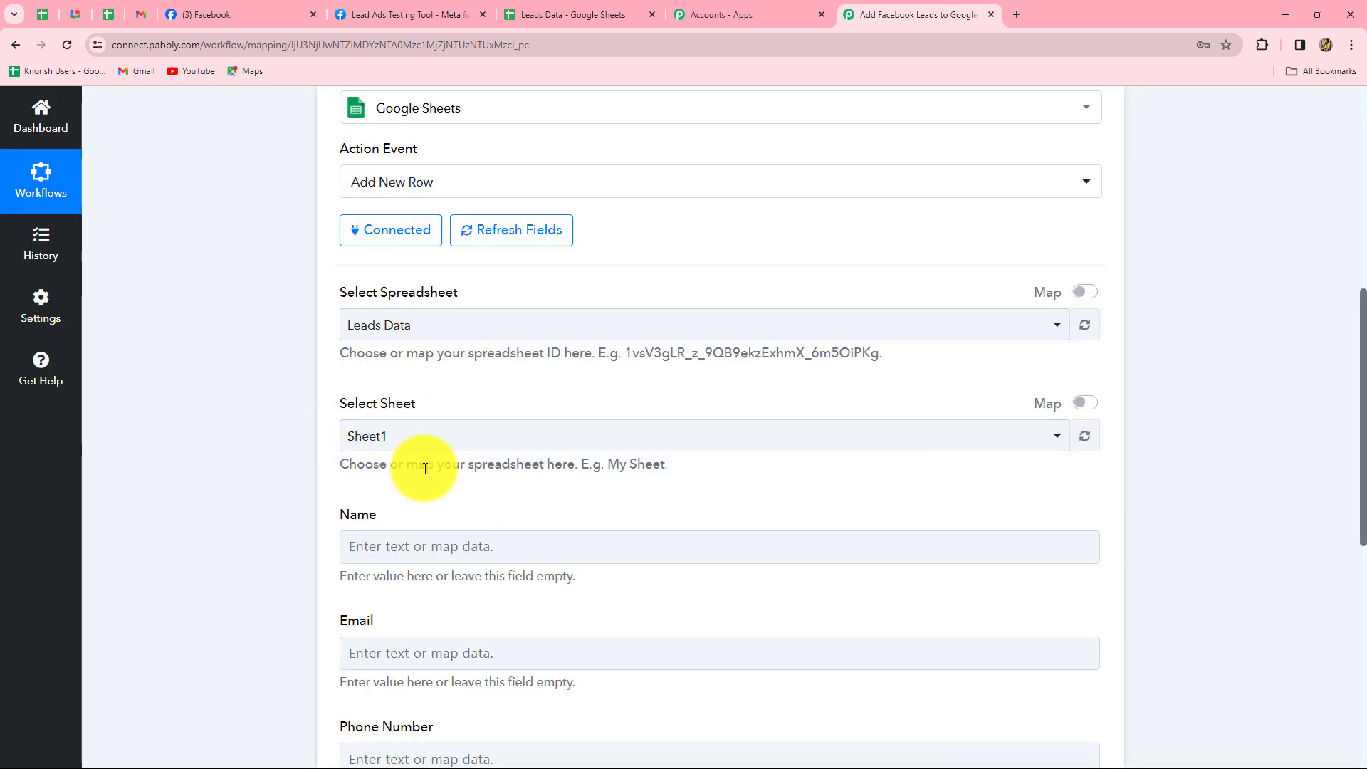
pyautogui.scroll(-4, 422, 464)
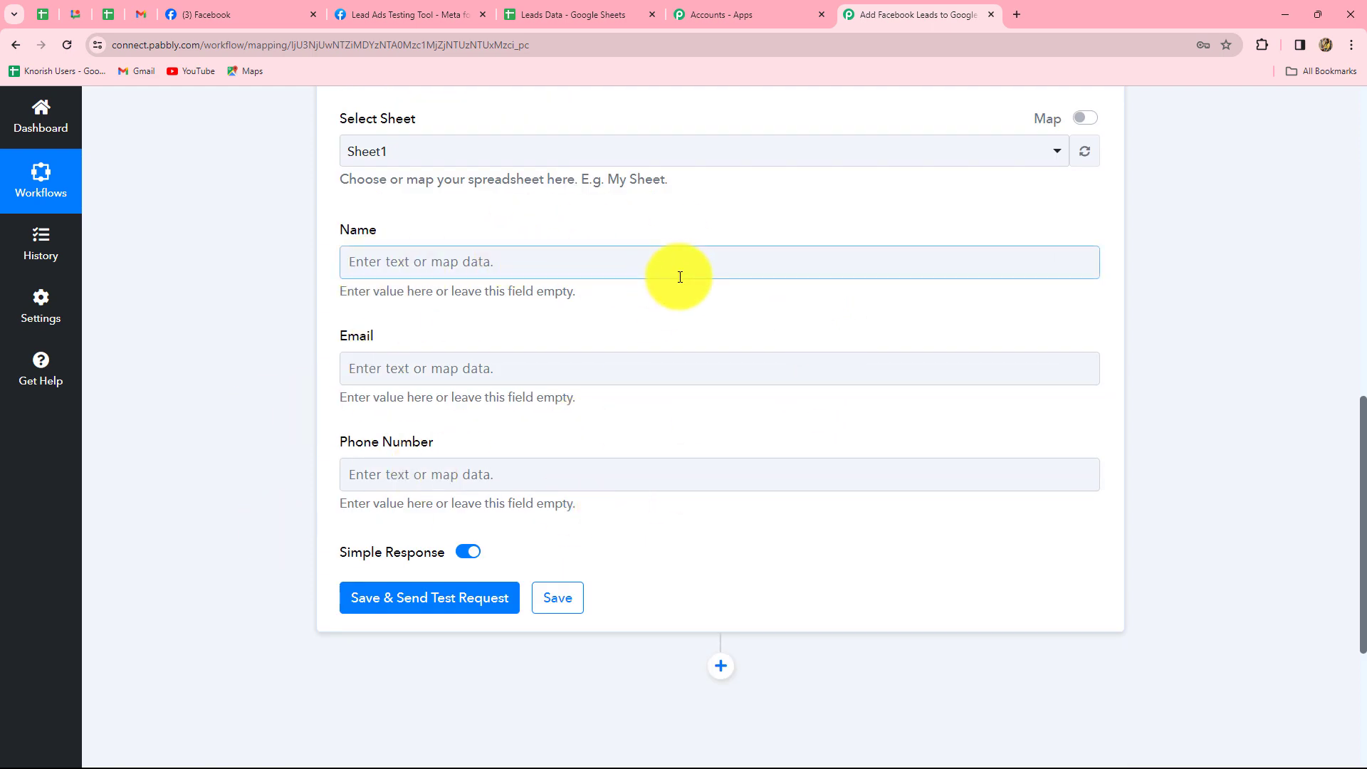
pyautogui.click(597, 264)
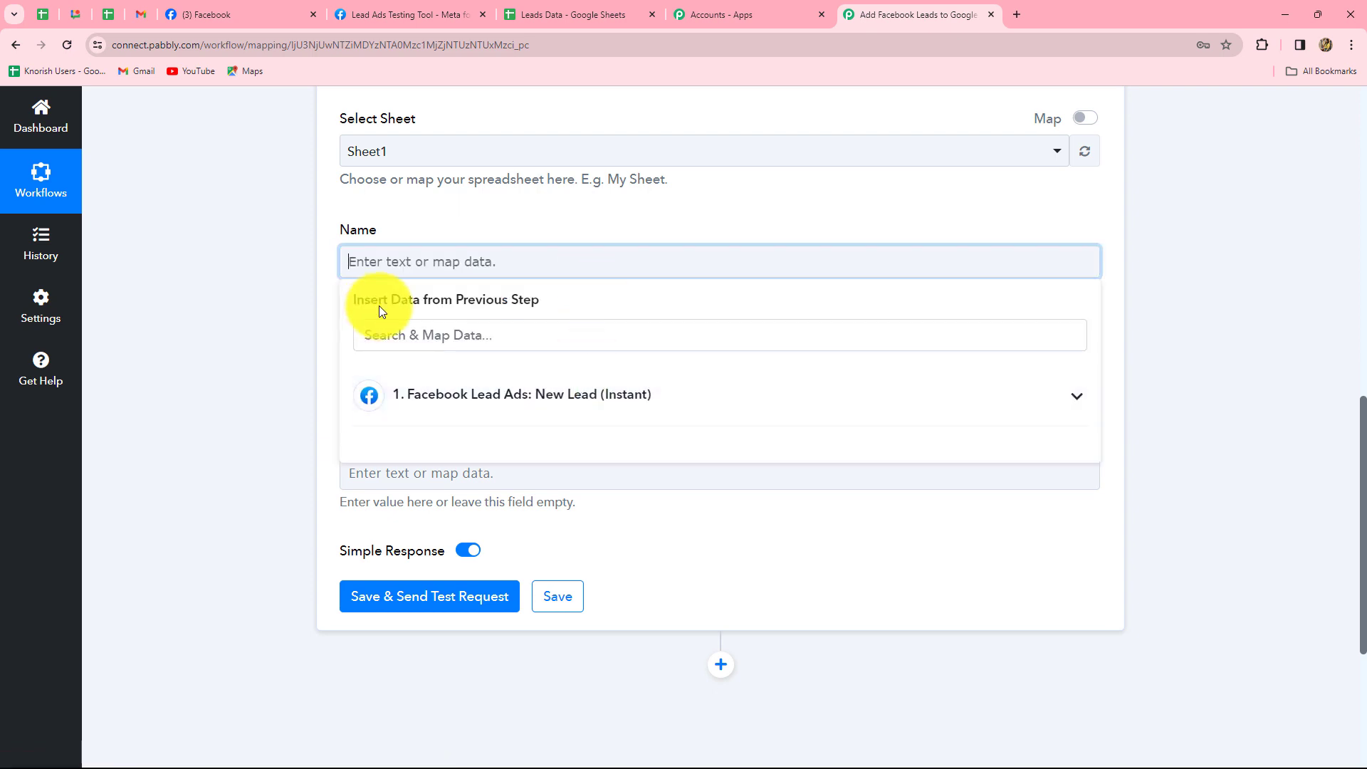
# Map the Facebook lead's Res4 Full Name into the Name column.
pyautogui.click(598, 395)
pyautogui.scroll(-4, 647, 513)
pyautogui.scroll(4, 570, 498)
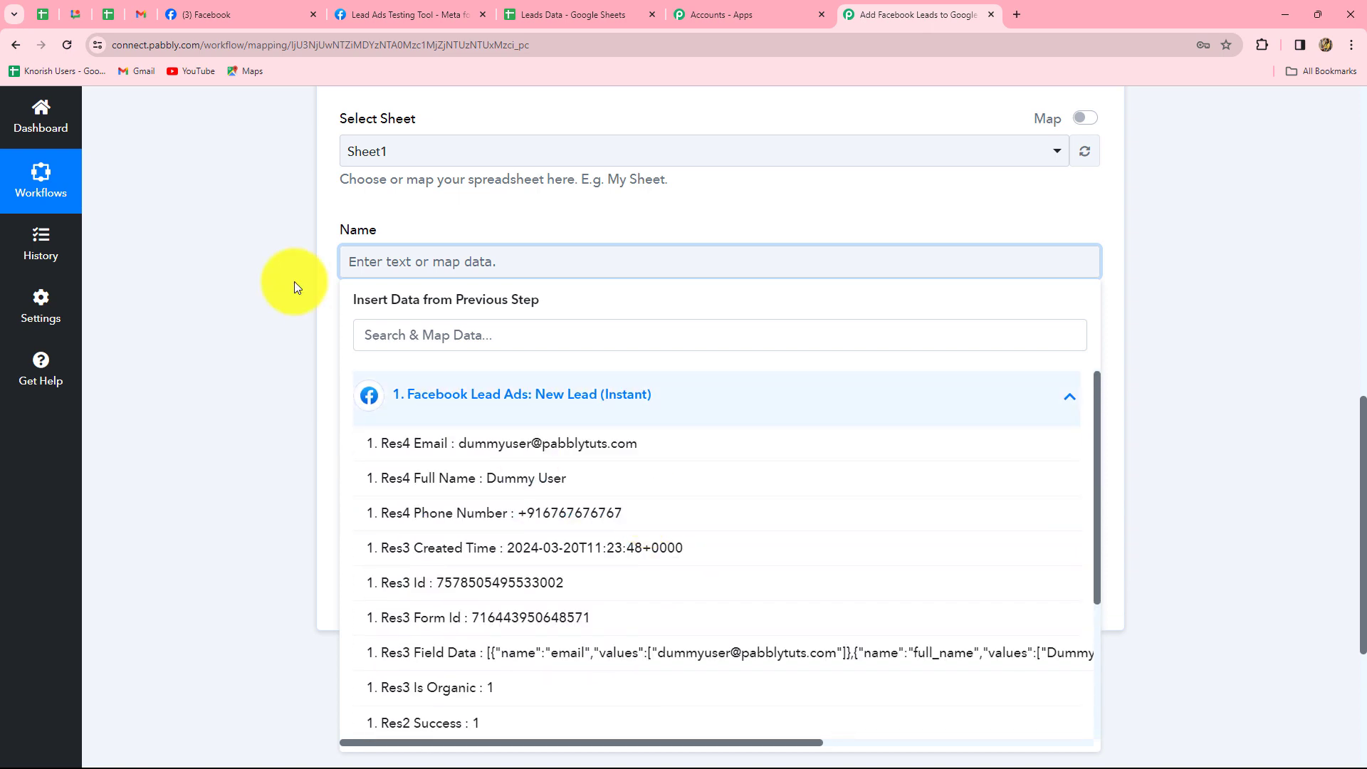
pyautogui.click(507, 487)
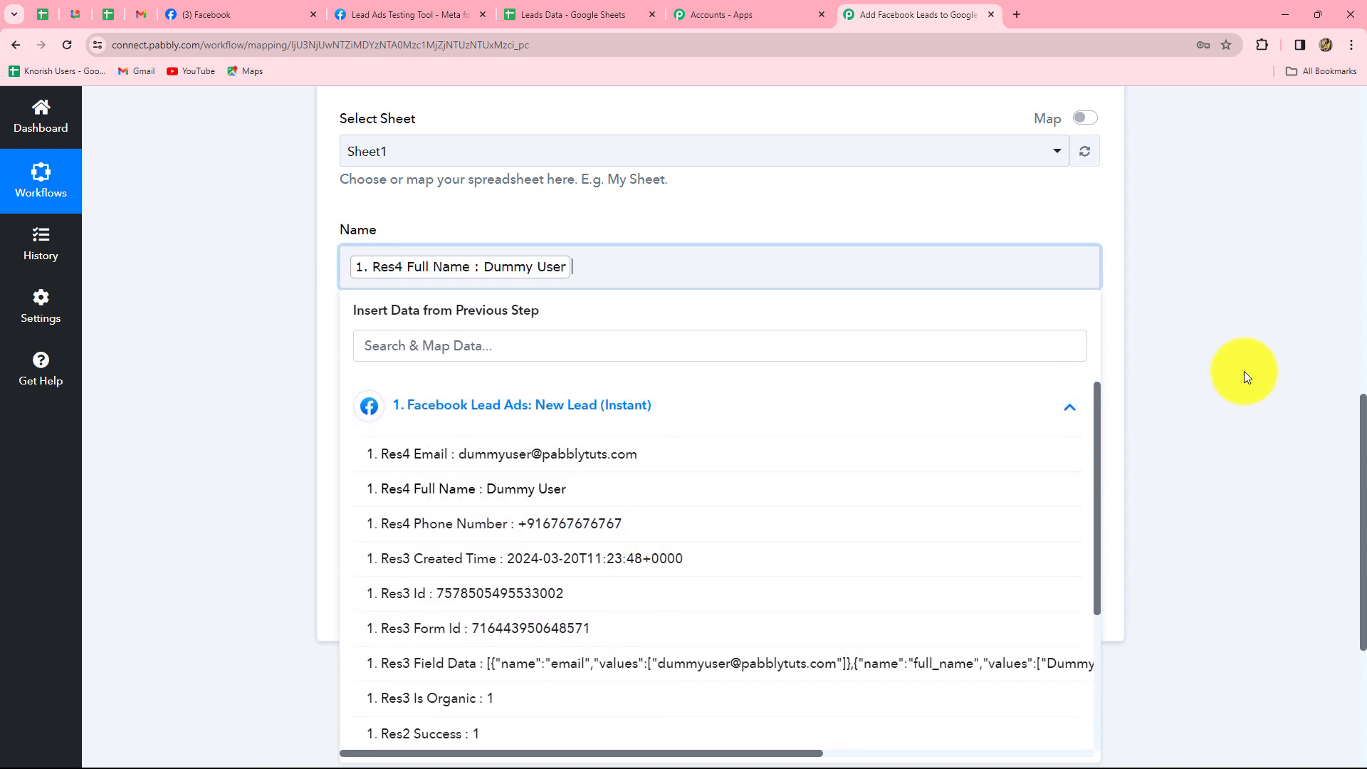
pyautogui.click(1291, 372)
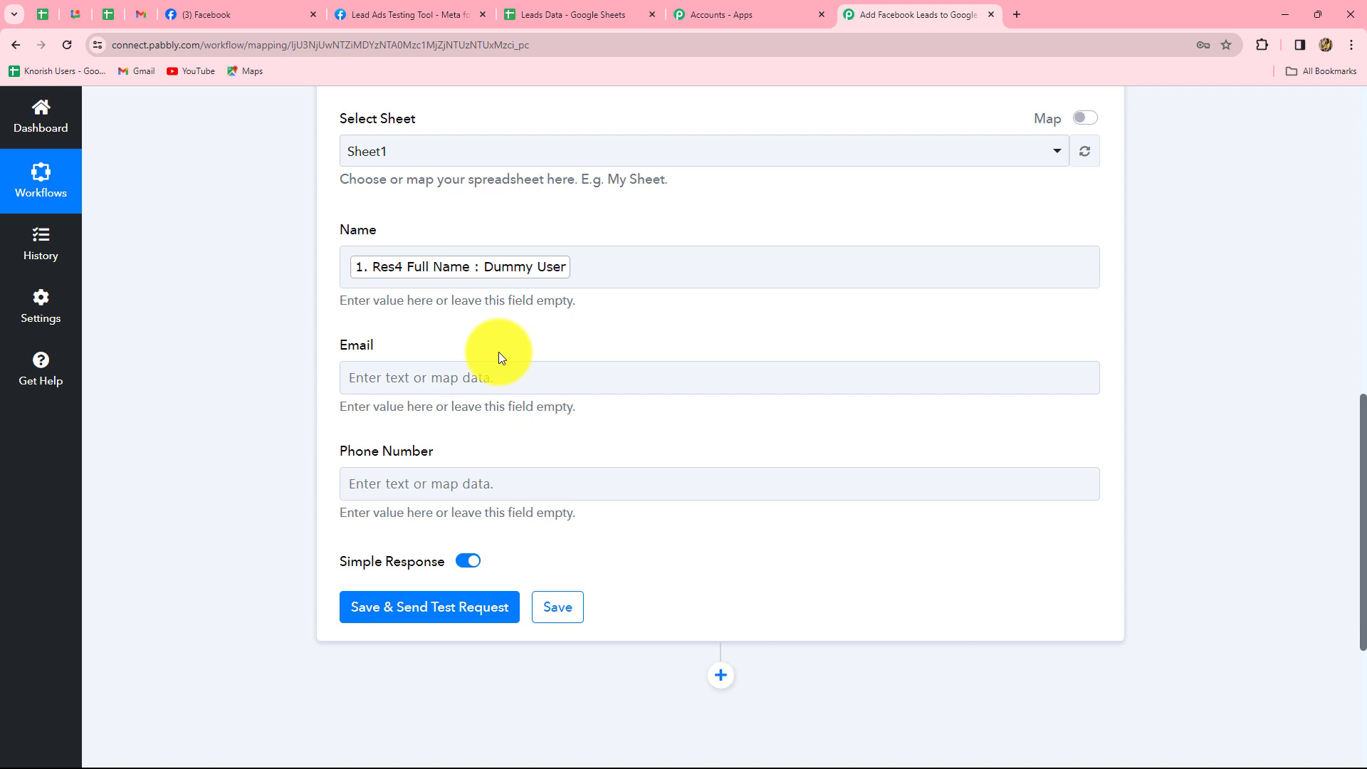
# Map Res4 Email into Email and Res4 Phone Number into Phone Number.
pyautogui.scroll(-1, 391, 373)
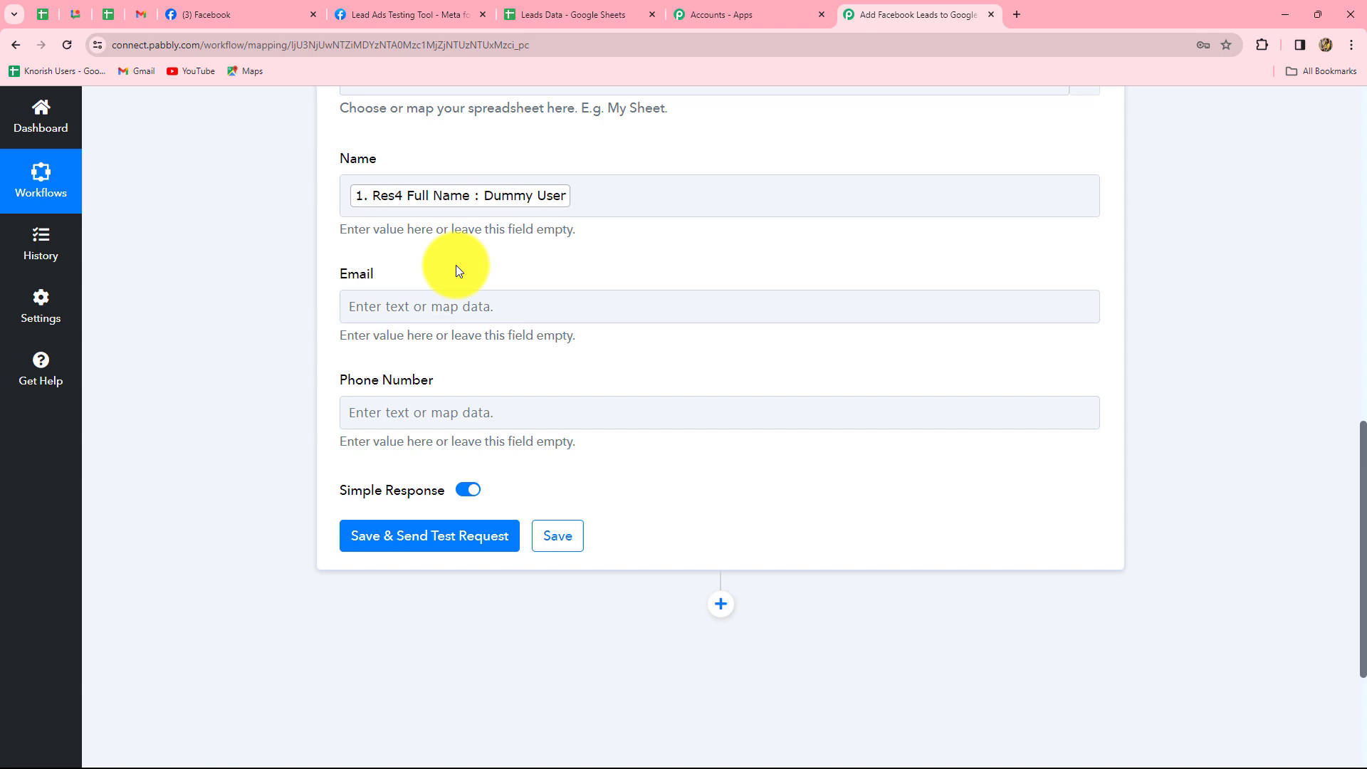
pyautogui.scroll(-2, 460, 262)
pyautogui.click(474, 162)
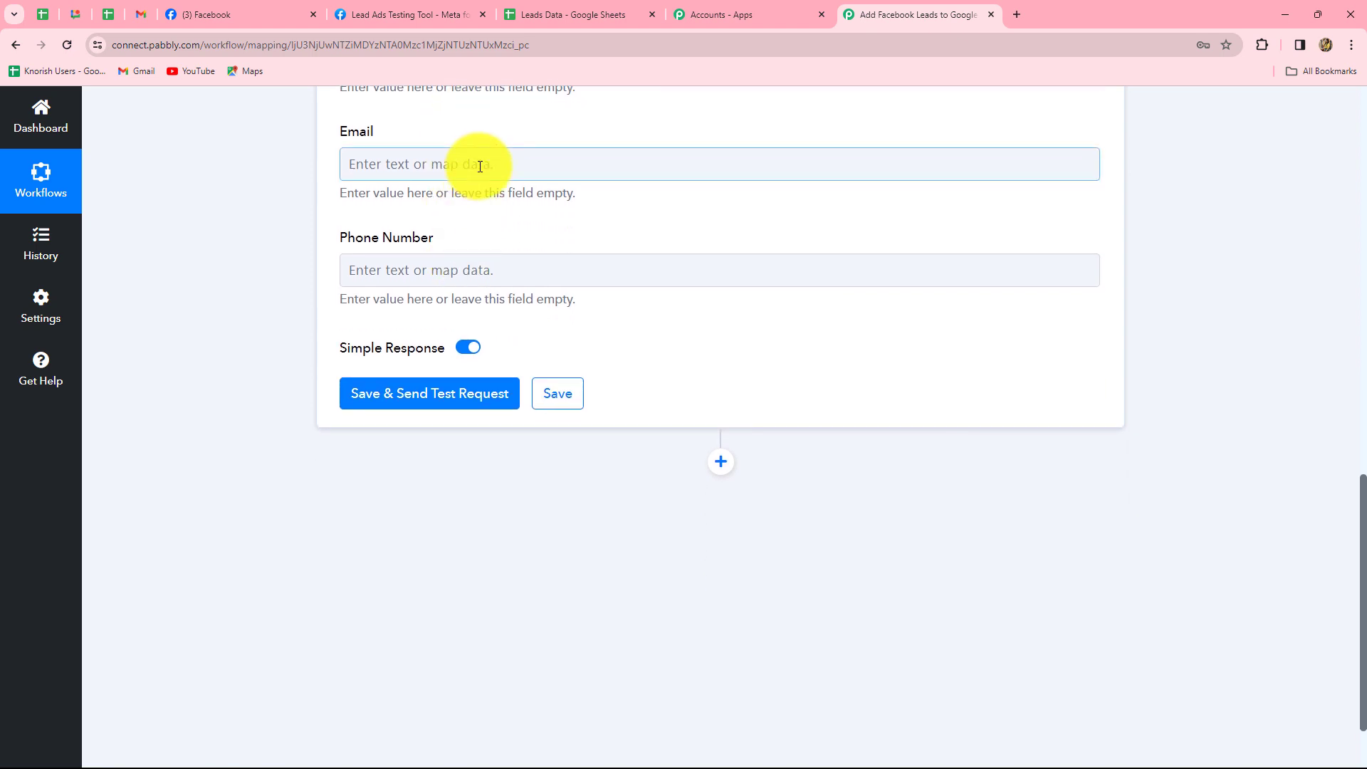
pyautogui.click(500, 313)
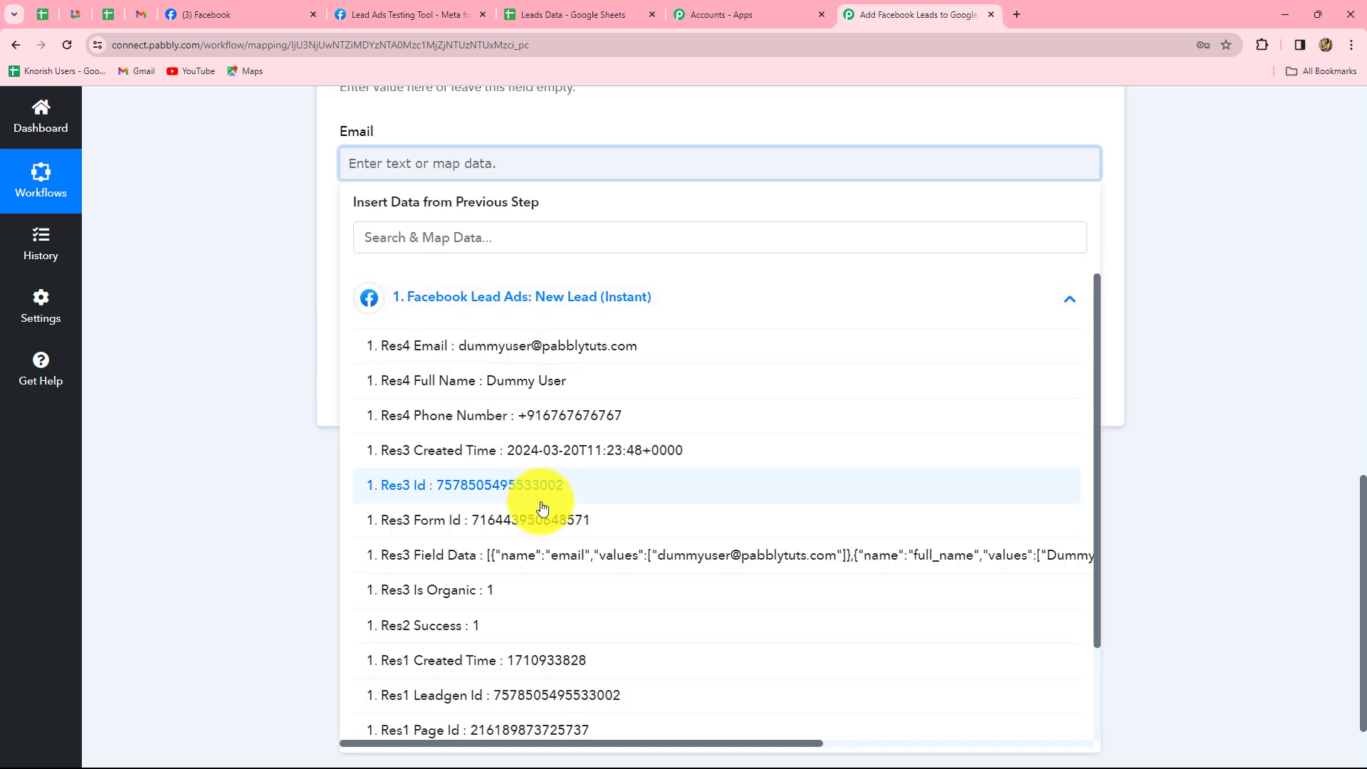
pyautogui.click(509, 351)
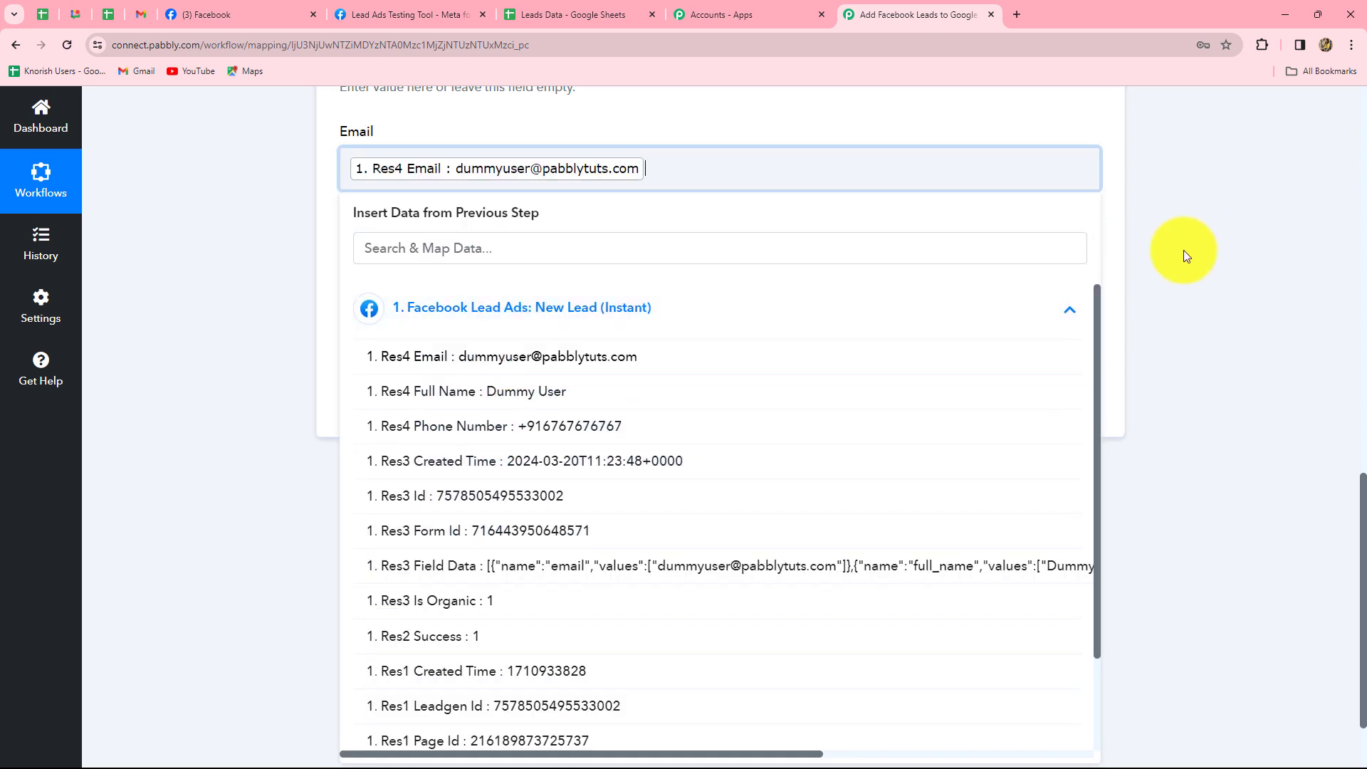
pyautogui.click(1185, 253)
pyautogui.click(605, 275)
pyautogui.click(566, 417)
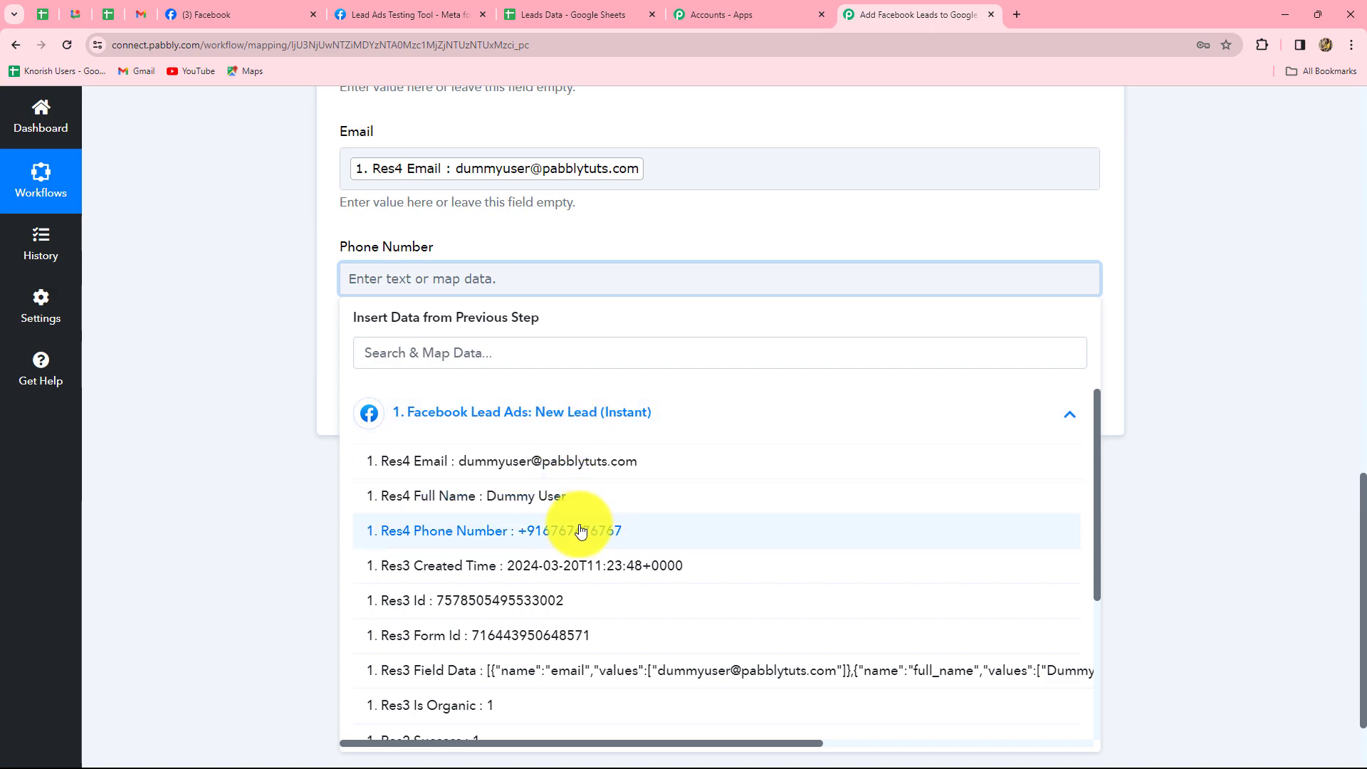
pyautogui.click(579, 533)
pyautogui.click(770, 381)
# Save the Add New Row step and send a test row to Sheet1.
pyautogui.scroll(5, 770, 384)
pyautogui.scroll(-6, 770, 378)
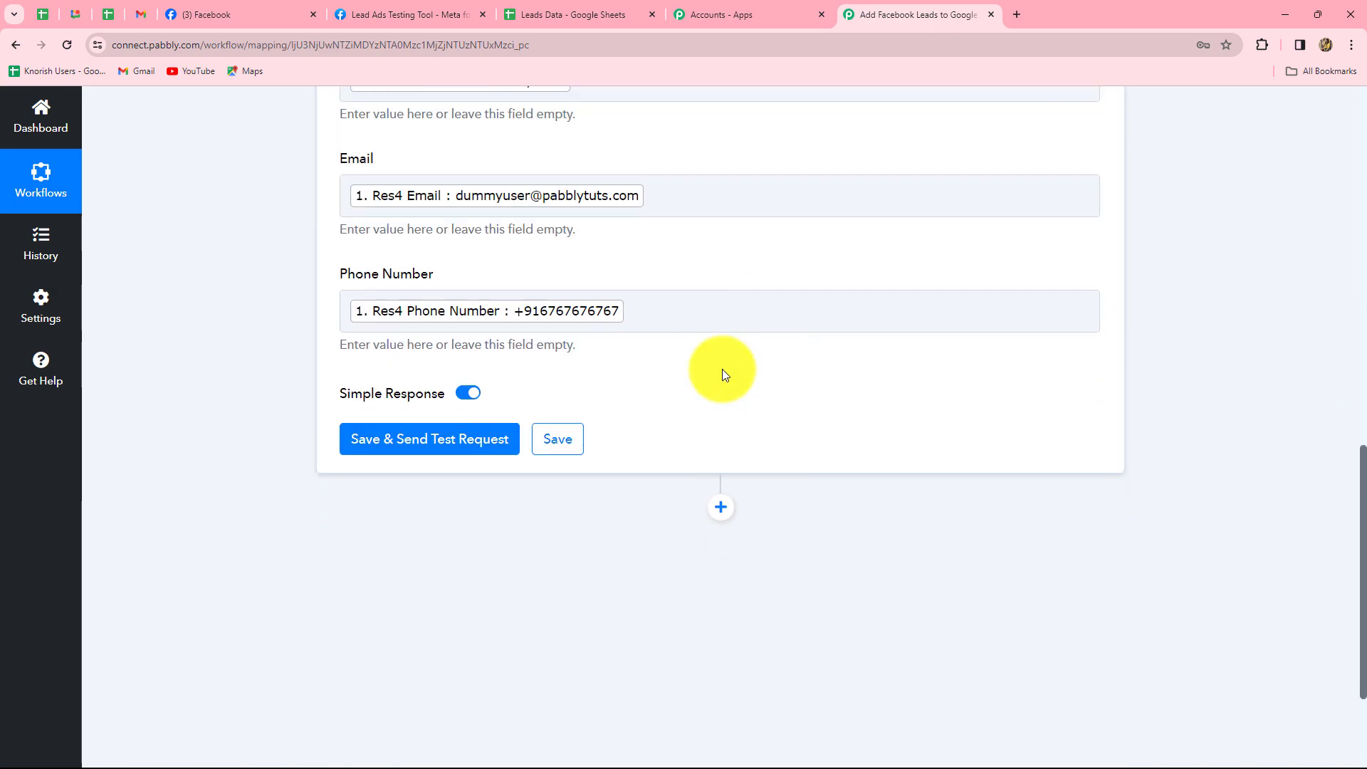
pyautogui.click(448, 302)
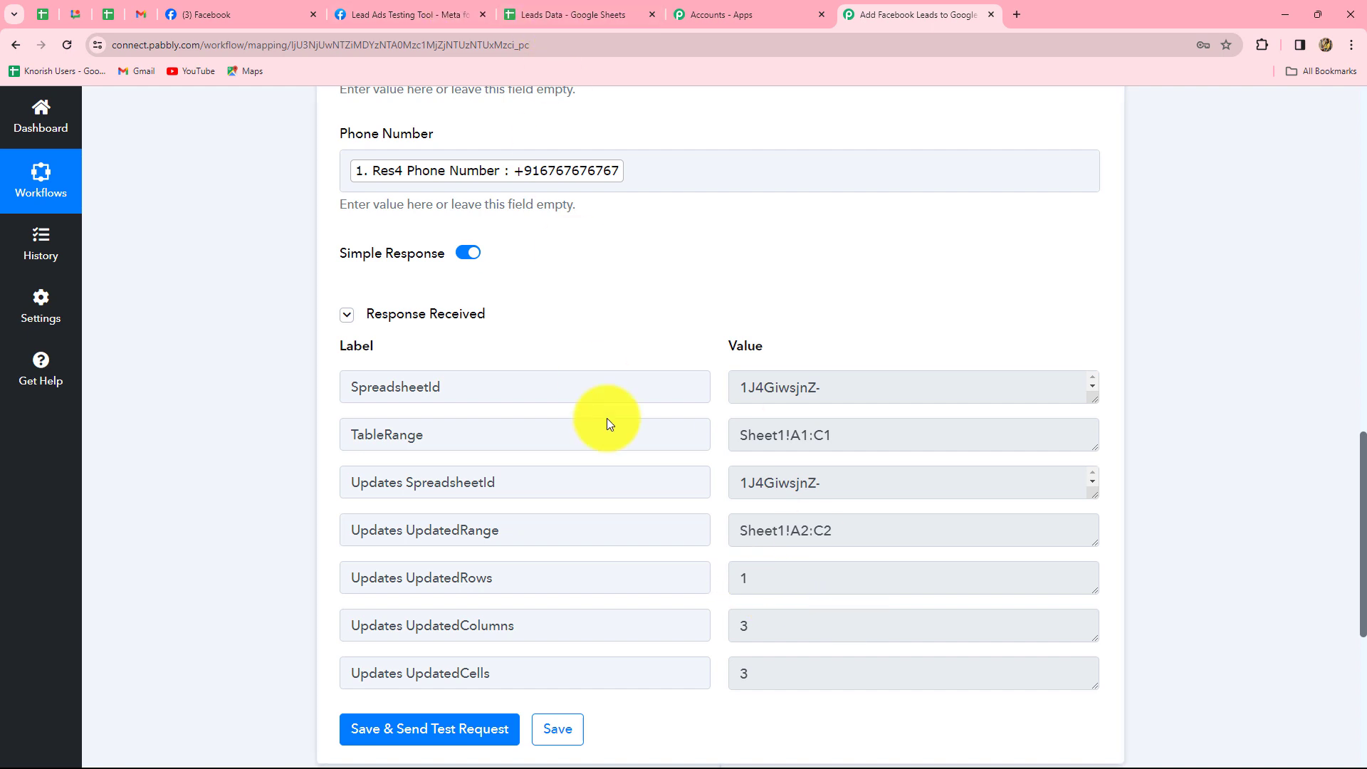
# Confirm the test lead filled row 2 of Leads Data, then collapse the Google Sheets step.
pyautogui.click(574, 15)
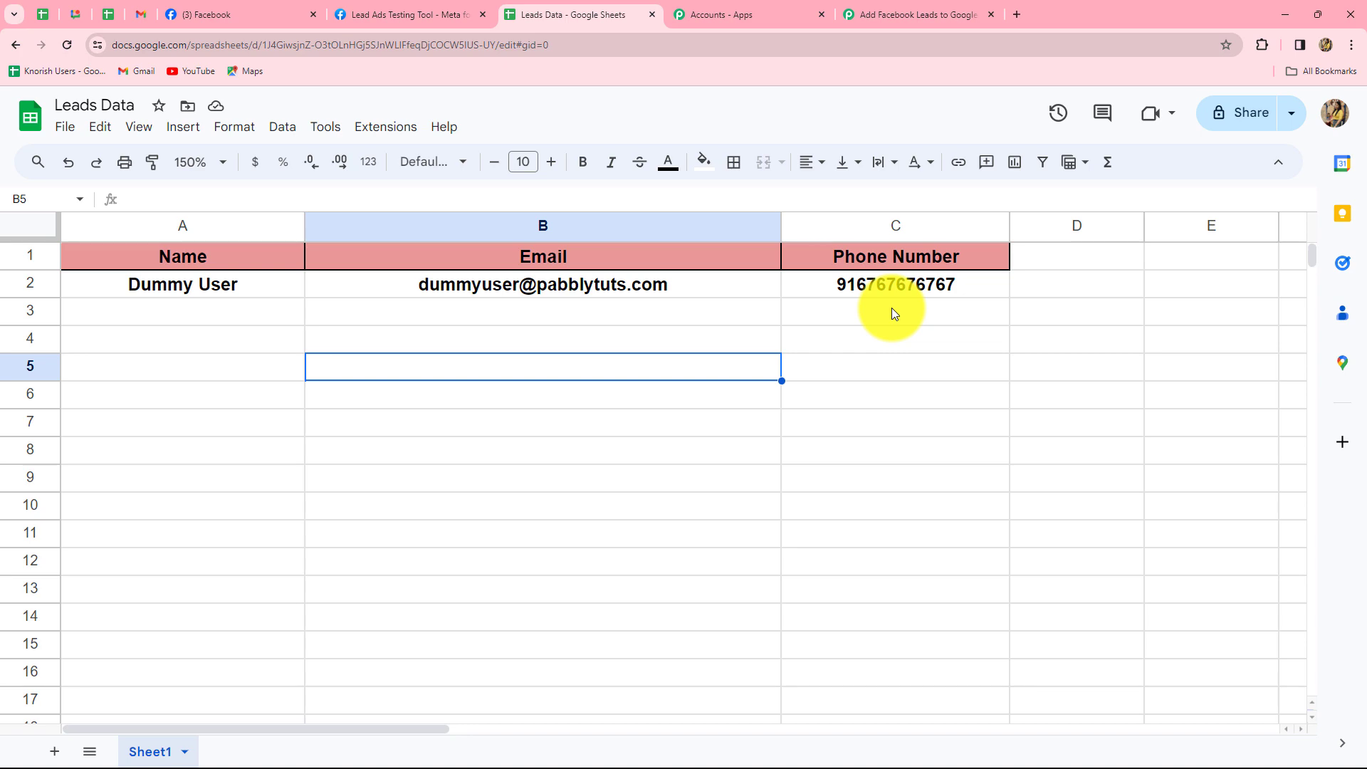
pyautogui.click(918, 14)
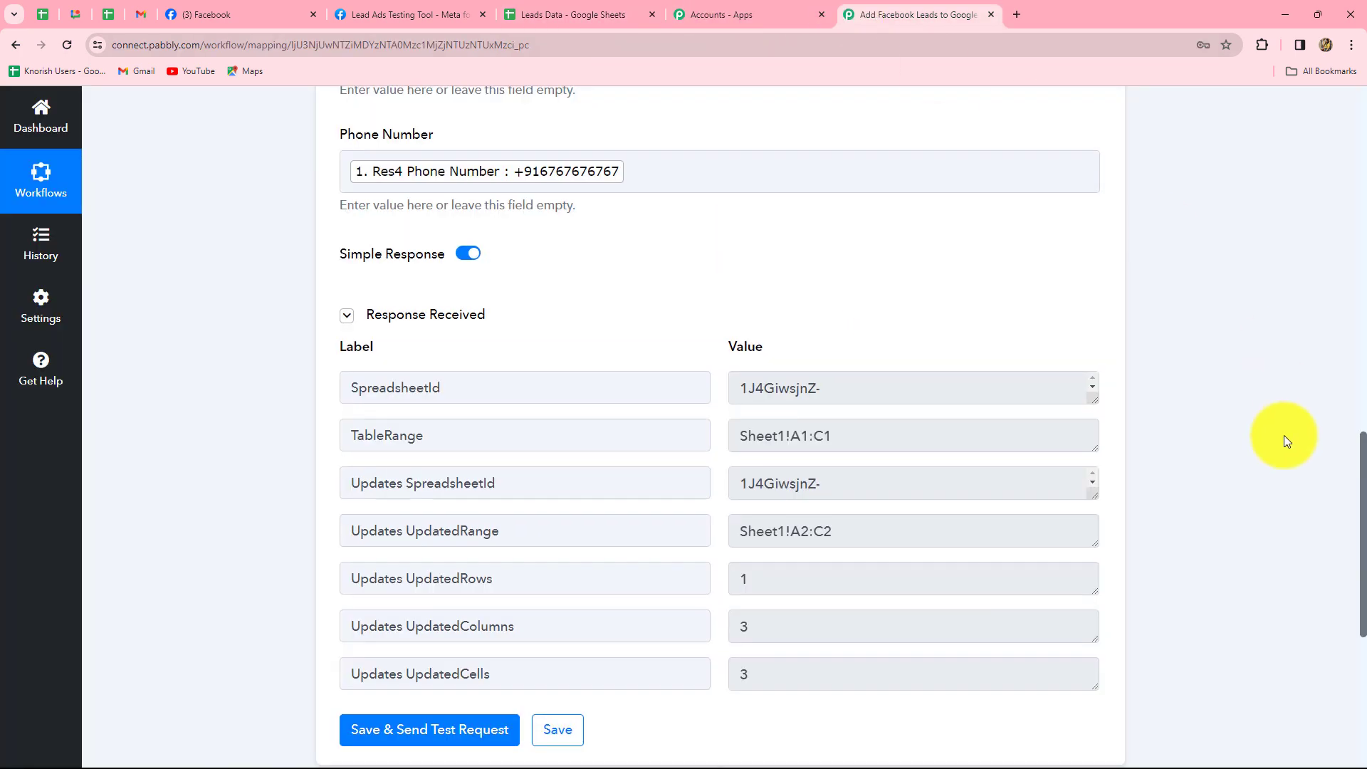
pyautogui.scroll(5, 1284, 438)
pyautogui.scroll(10, 1283, 440)
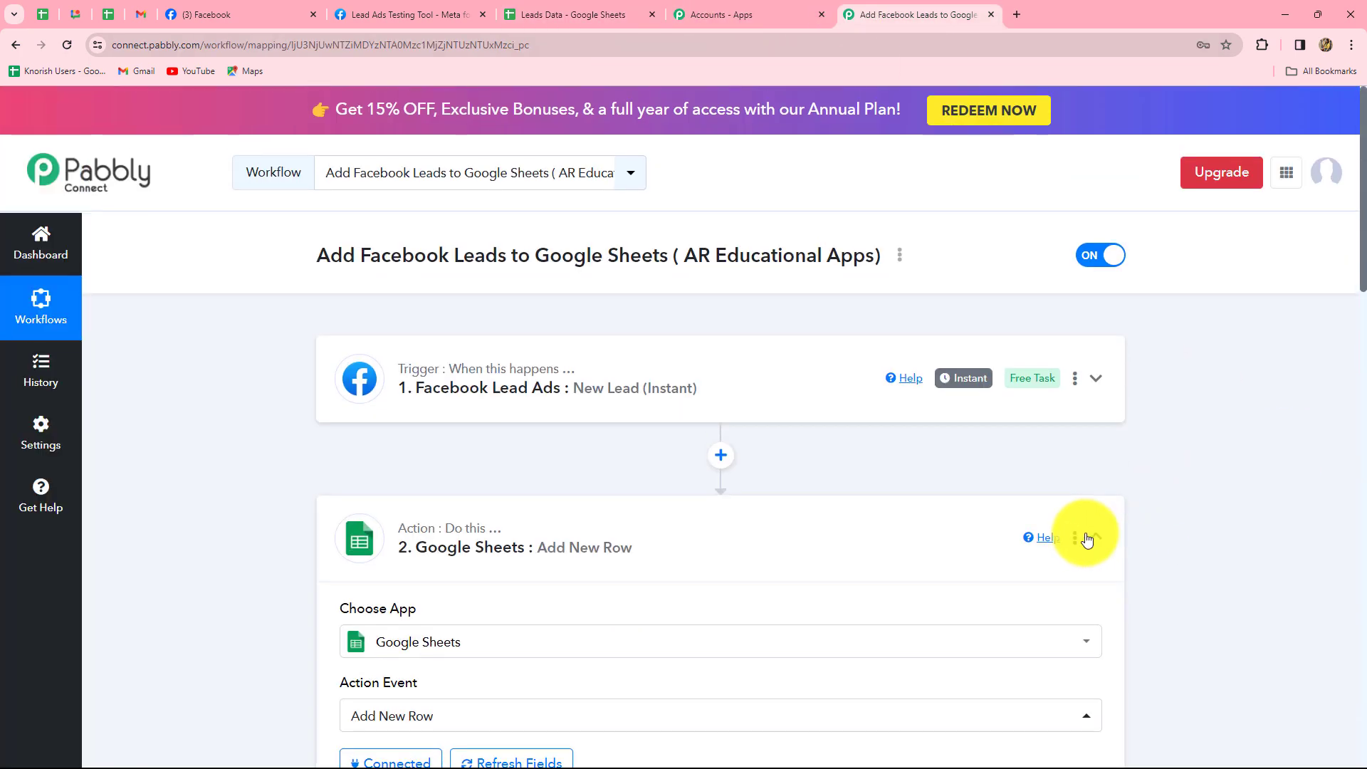
pyautogui.click(1095, 538)
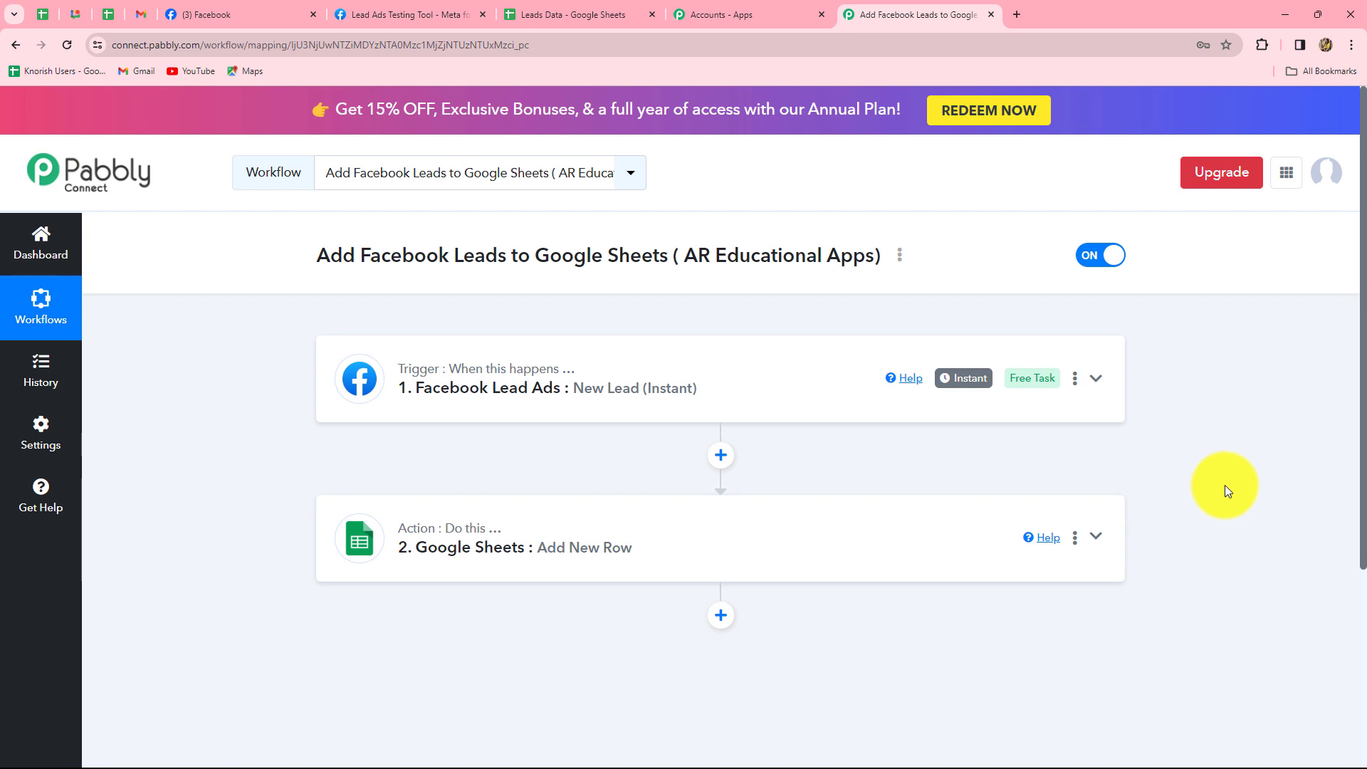